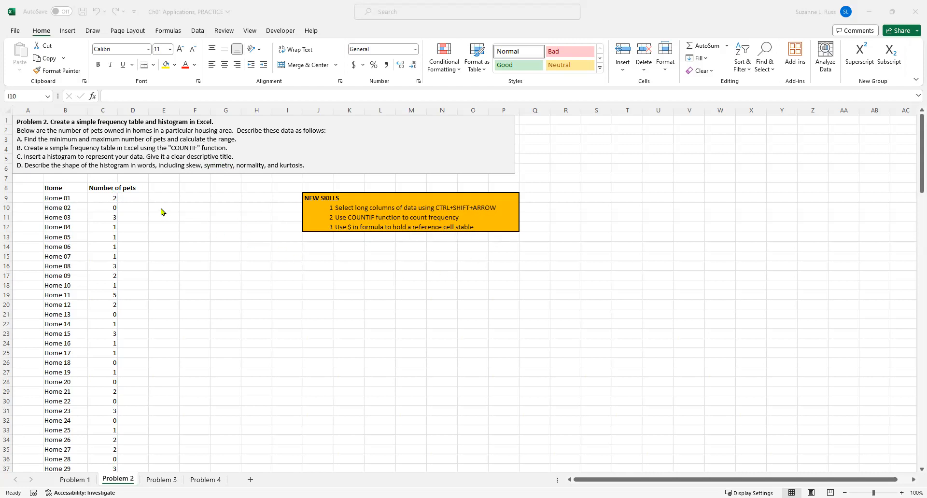
Enter the heading ANSWERS in cell E8.
click(161, 188)
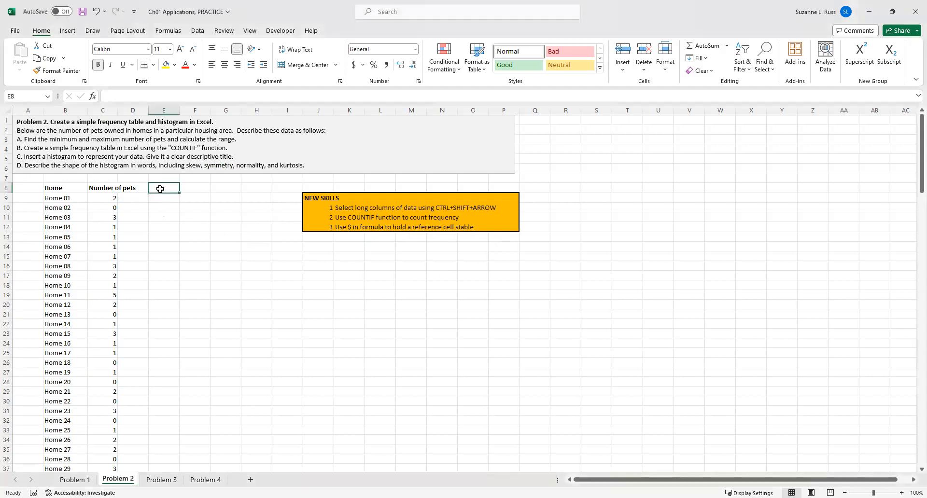
text(ANSWERS)
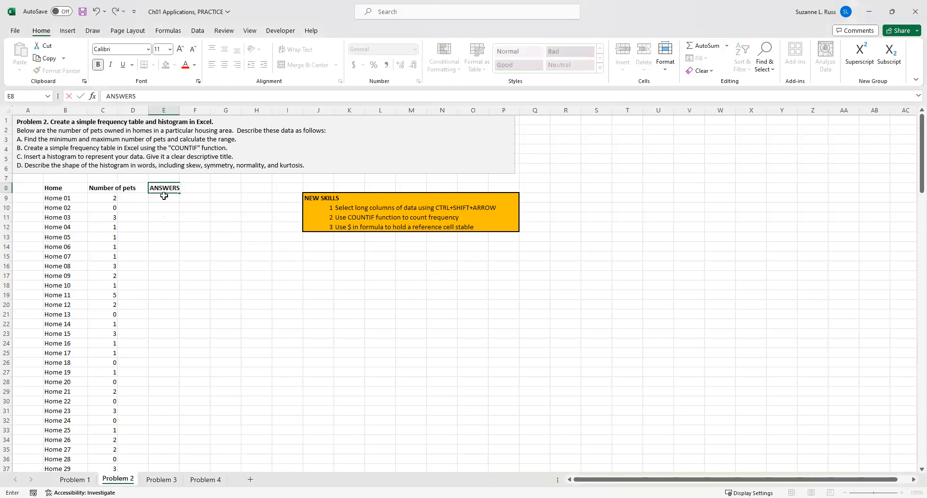
key(Return)
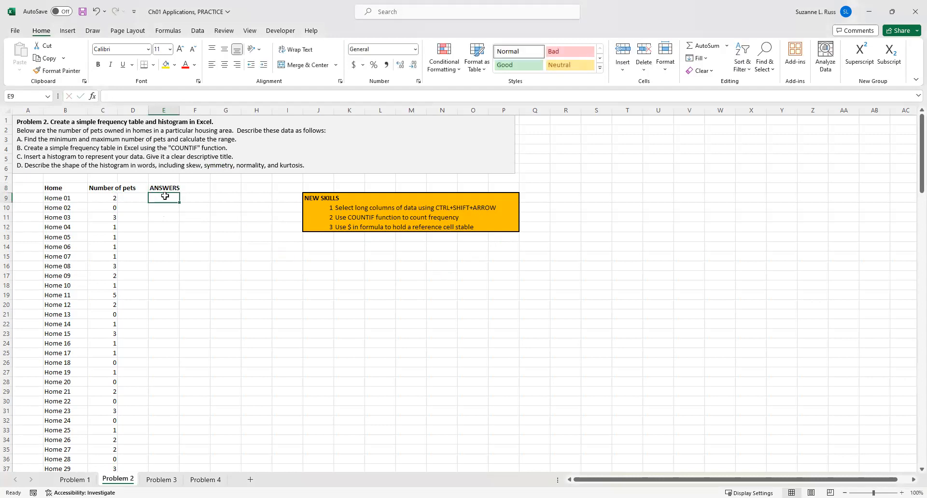
Label cell E9 as "A." for the first answer section.
text(A)
key(BackSpace)
click(192, 216)
click(193, 201)
click(159, 199)
double_click(162, 198)
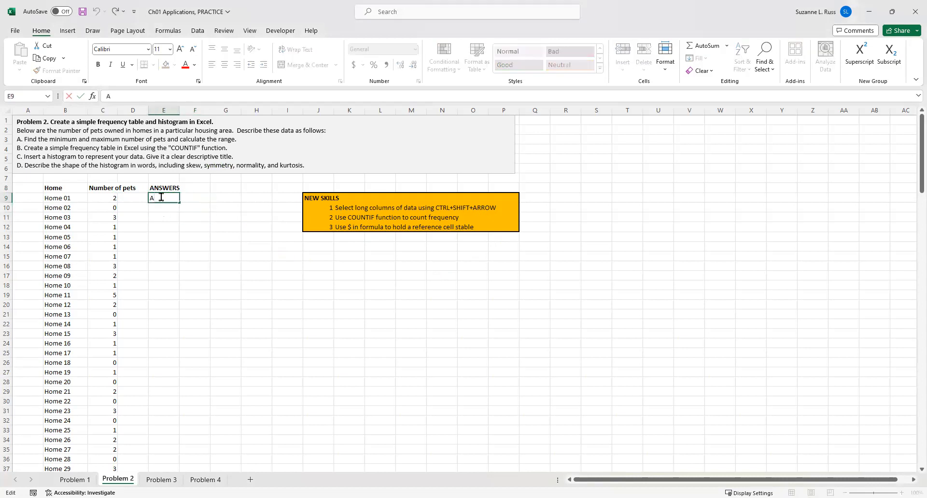
text(.)
click(183, 197)
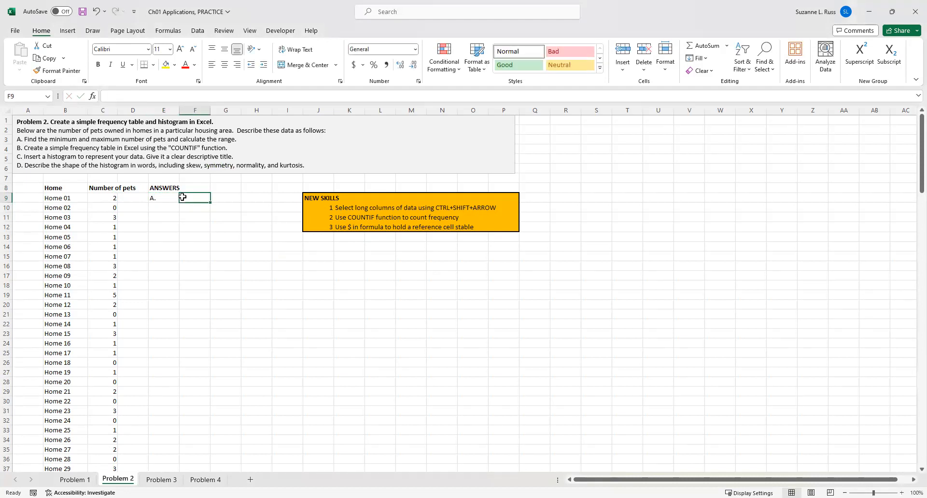
Enter the labels Minimum, Maximum and Range down cells F9 to F11.
text(Minimum)
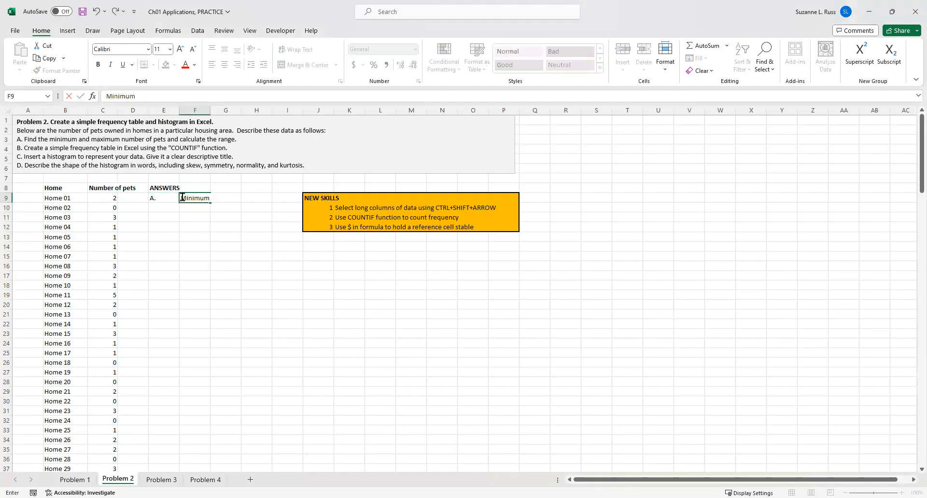
key(Return)
text(Maximum)
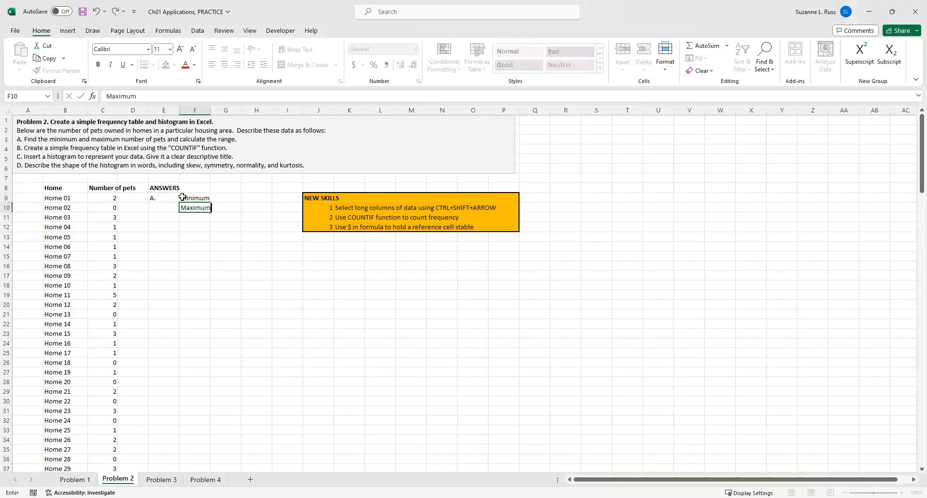
key(Return)
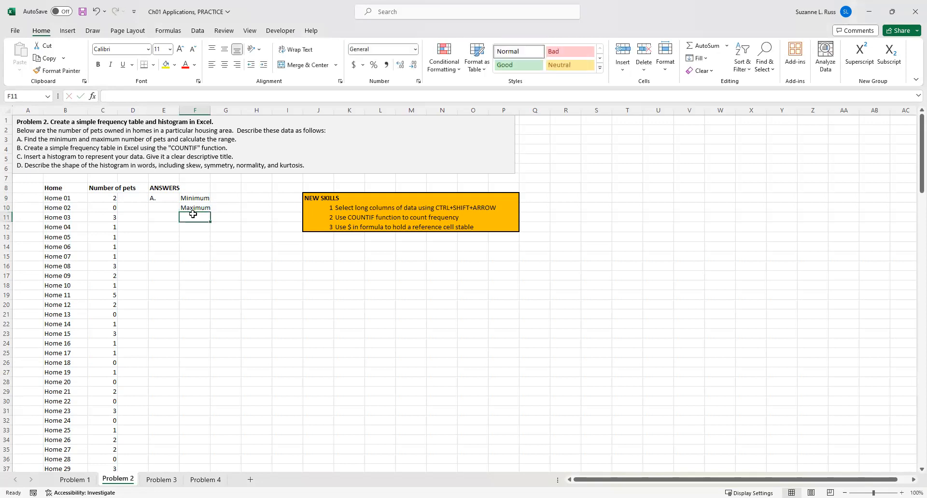
text(Range)
click(227, 205)
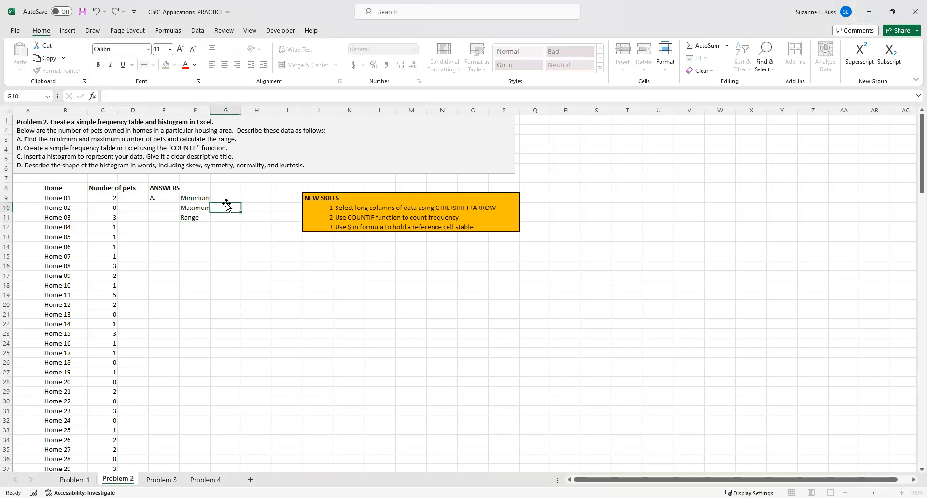
Calculate the minimum number of pets in G9 with =MIN(C9:C157), selecting the whole data column.
click(225, 197)
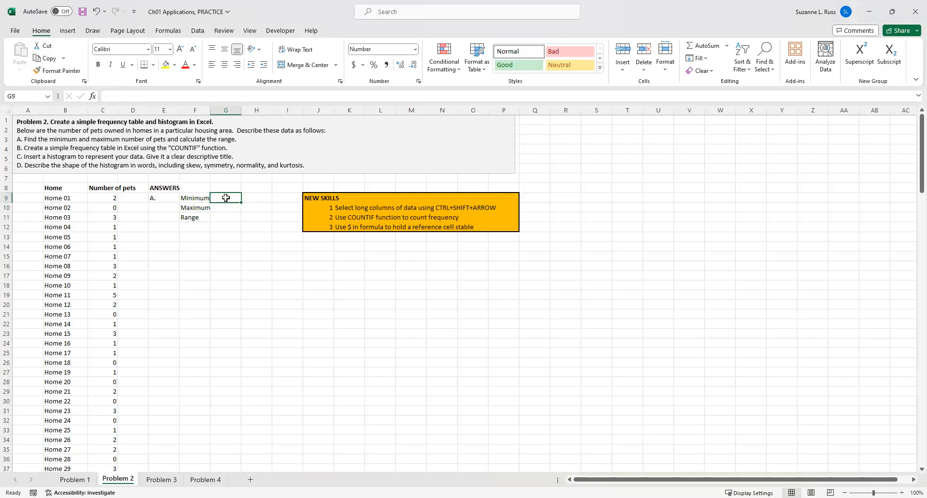
text(=)
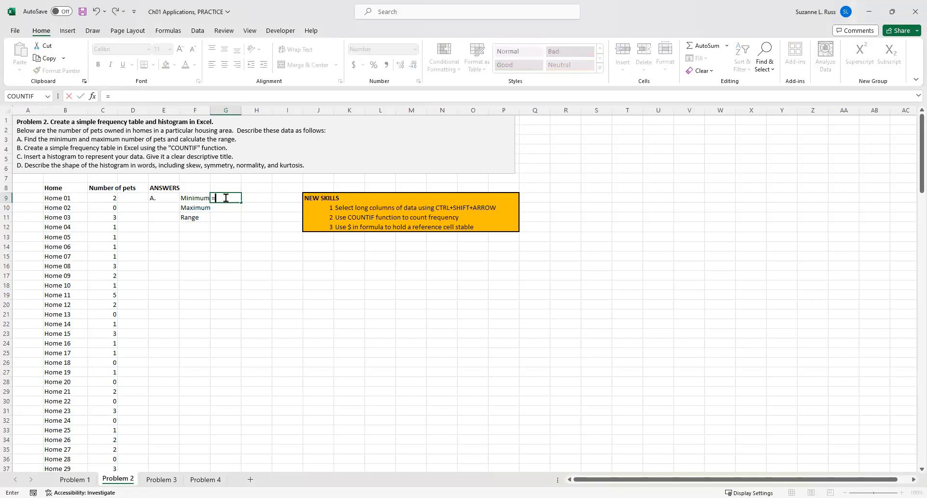
text(MIN)
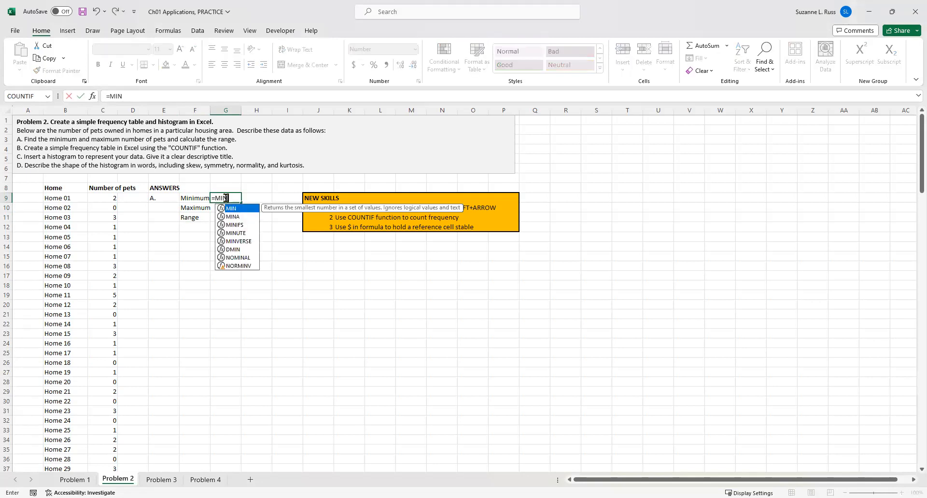
text(()
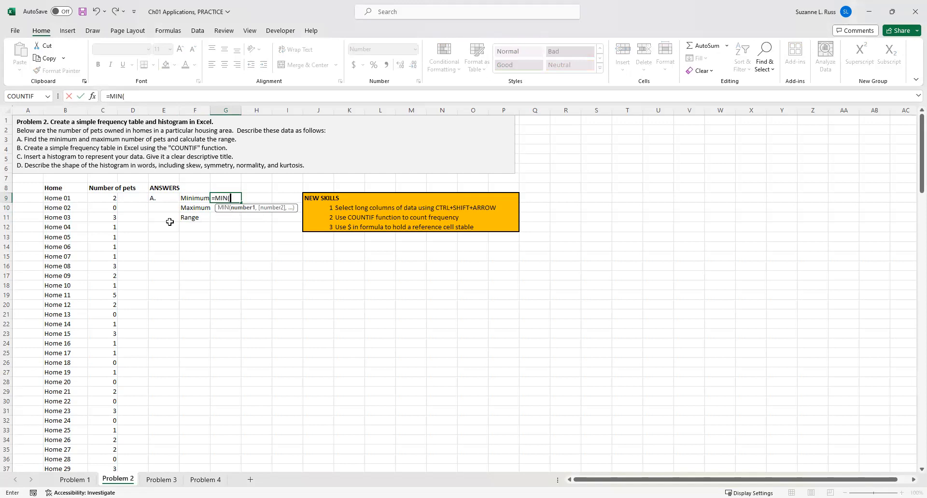
click(107, 199)
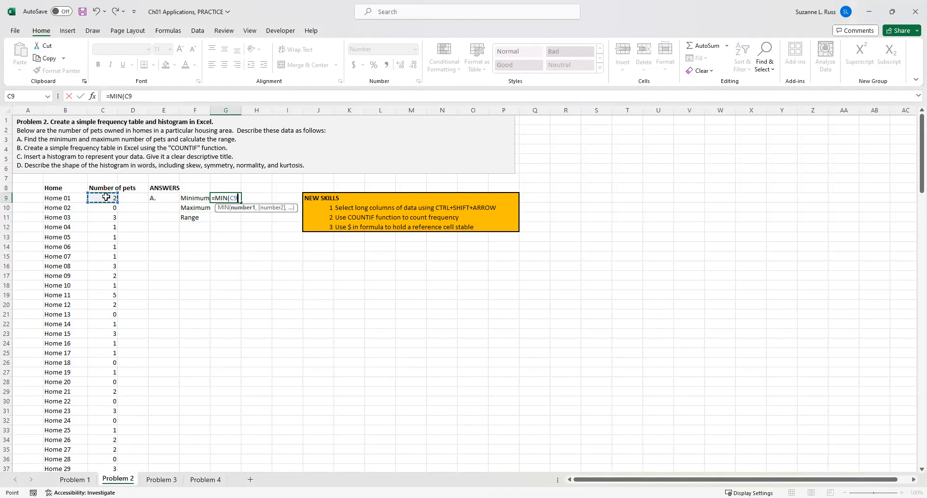
key(ctrl+shift+Down)
scroll(145, 285, down, 2)
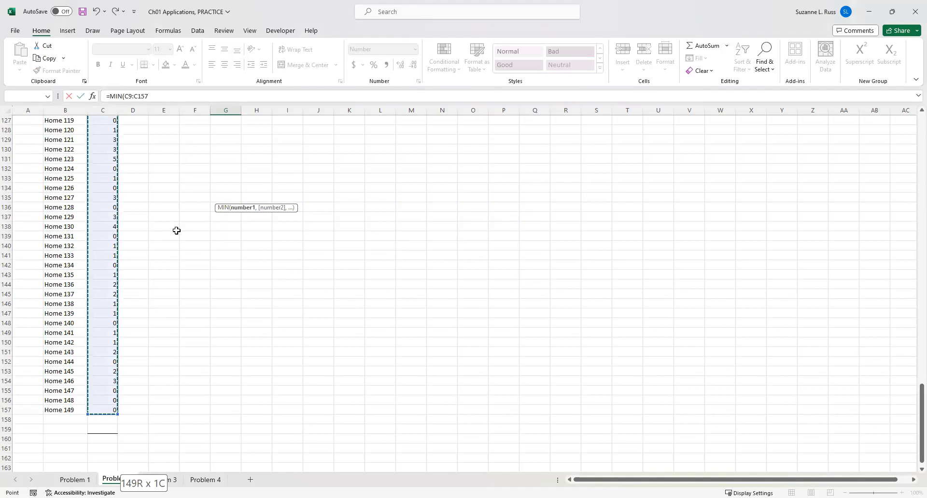
scroll(177, 231, up, 7)
key(Return)
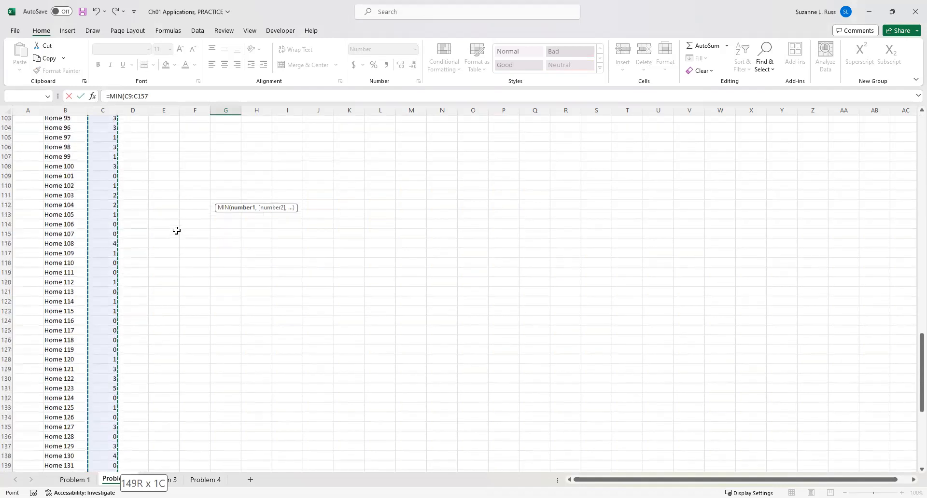
Calculate the maximum number of pets in G10 with =MAX(C9:C157), selecting the whole data column.
click(215, 197)
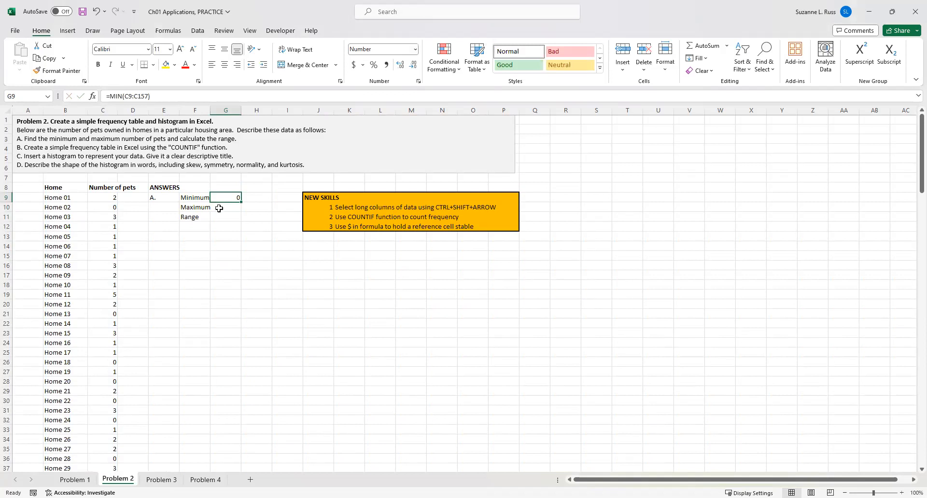
click(218, 209)
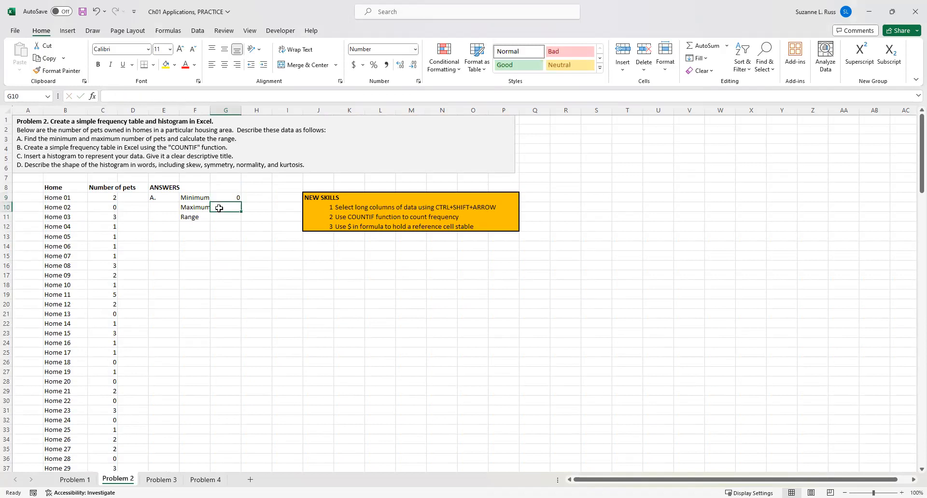
text(=)
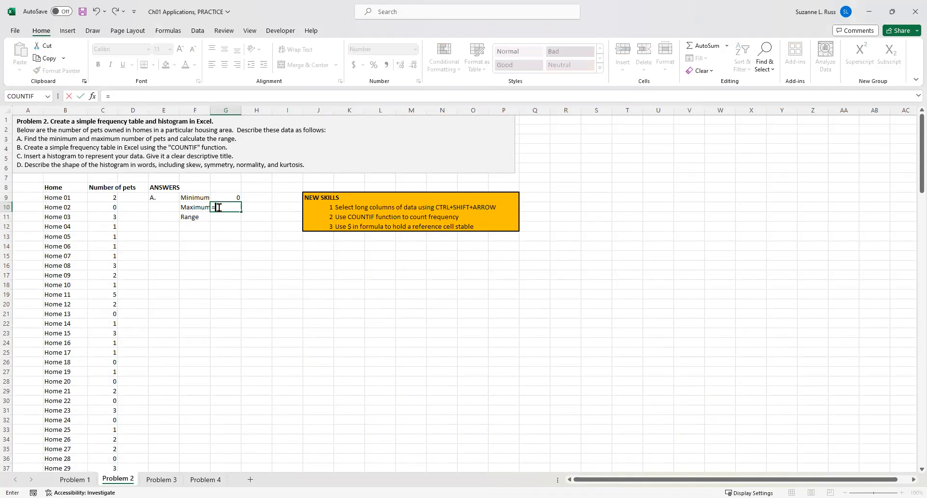
text(MAX()
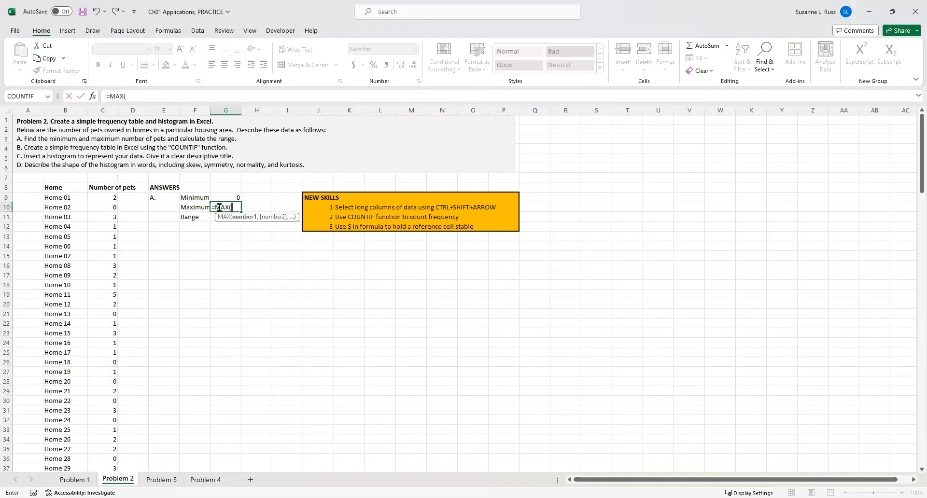
click(102, 197)
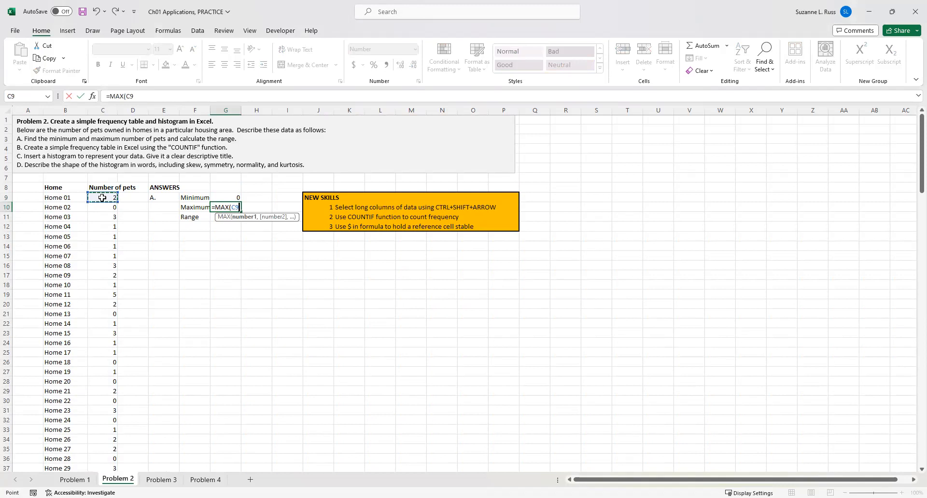
key(ctrl+shift+Down)
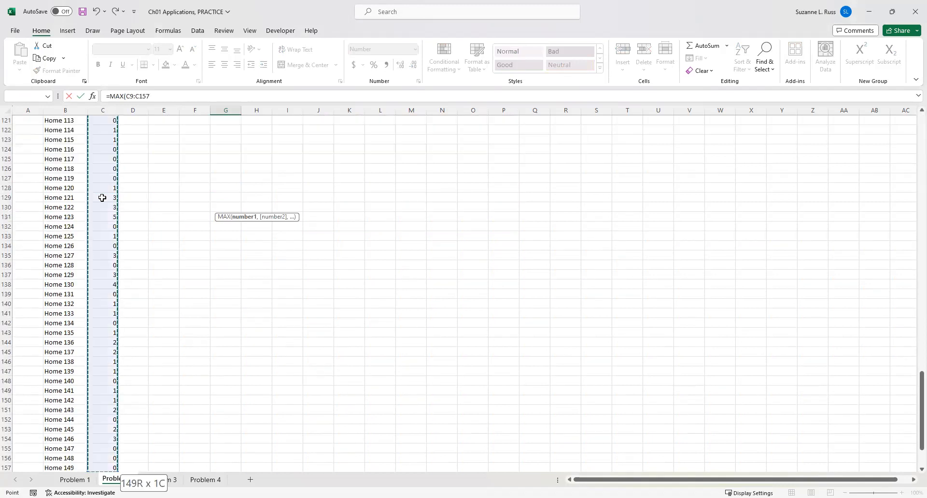
key(Return)
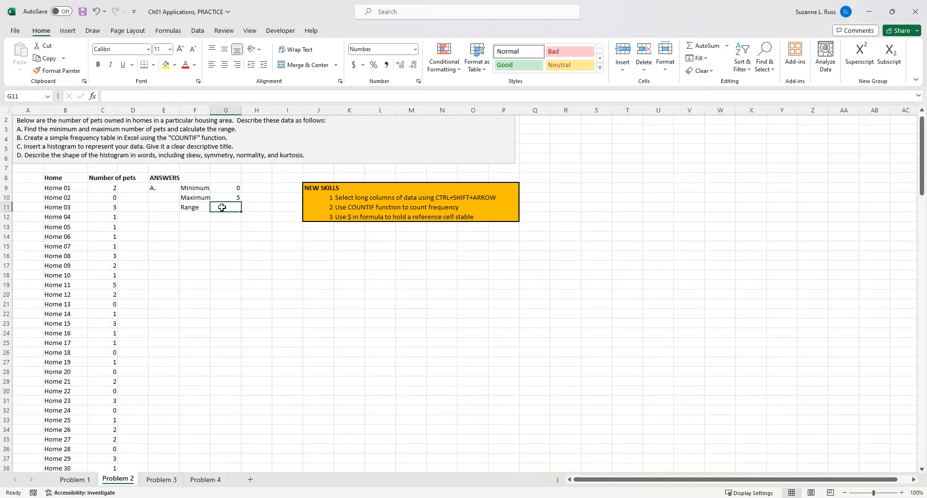
Calculate the range in G11 as =G10-G9 and recheck the formula.
text(=)
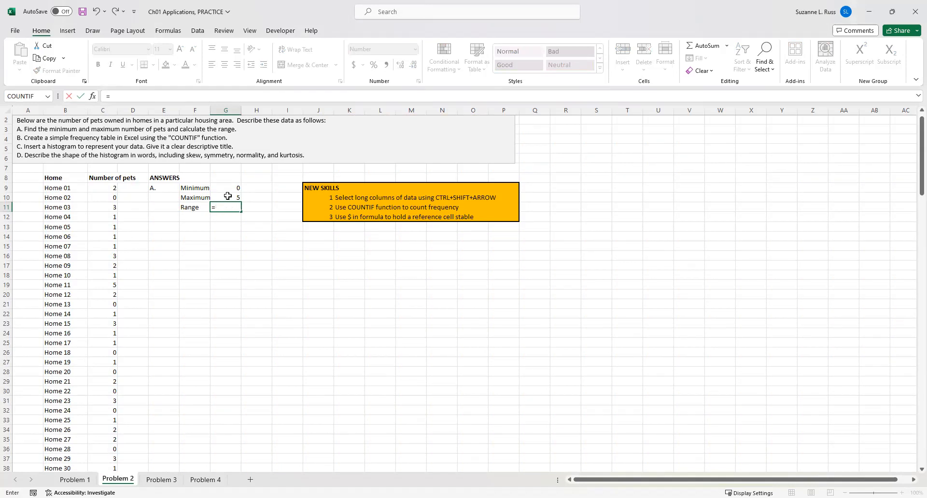
click(227, 196)
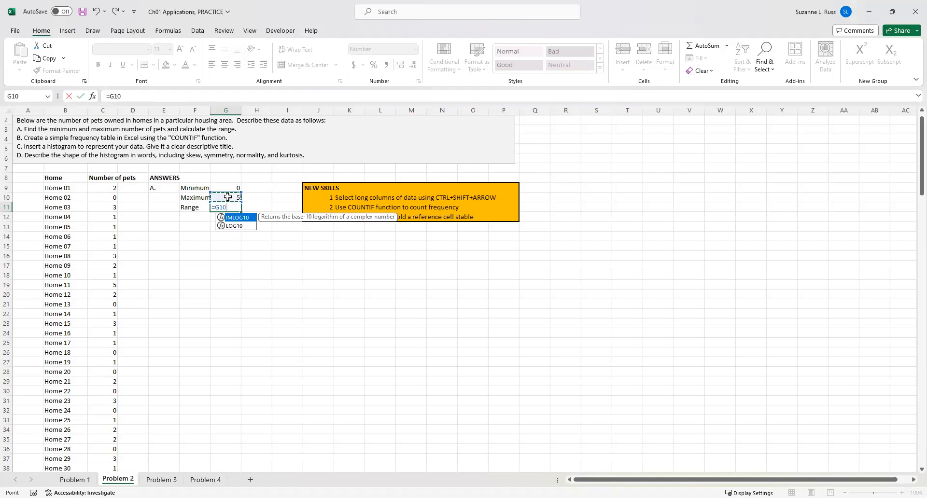
text(-)
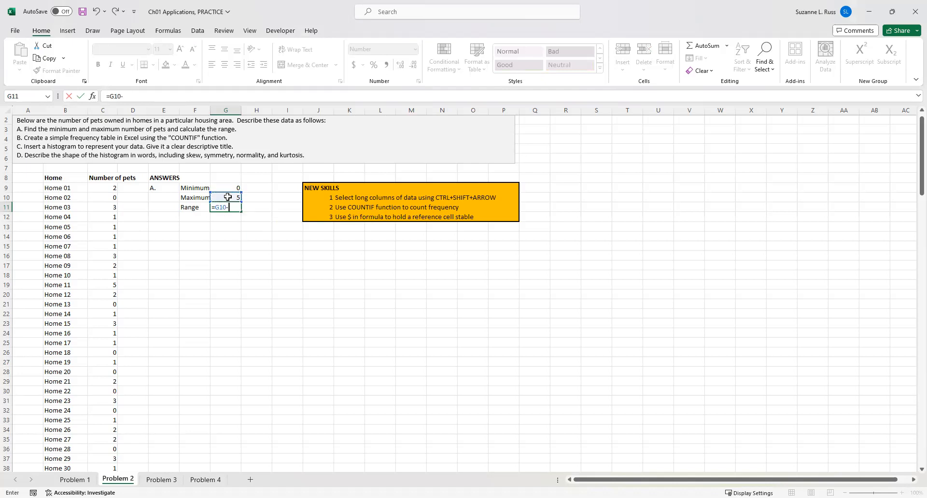
click(225, 190)
key(Return)
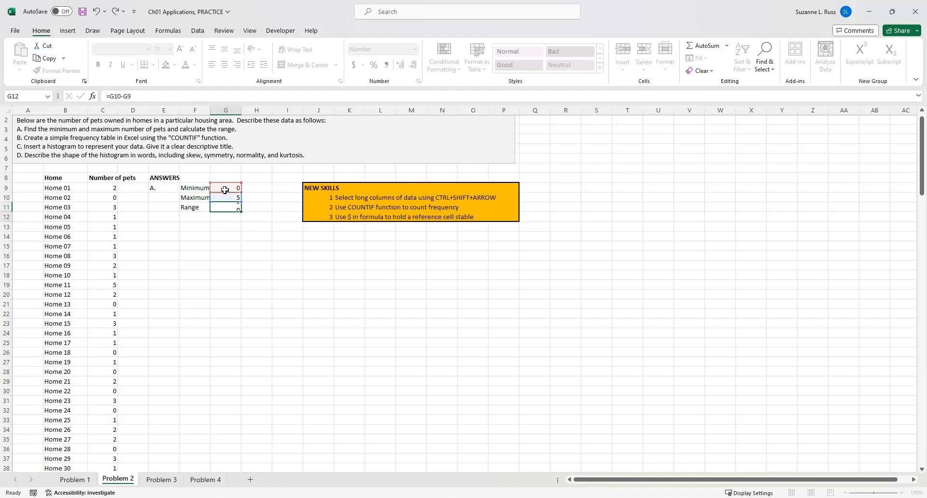
click(224, 208)
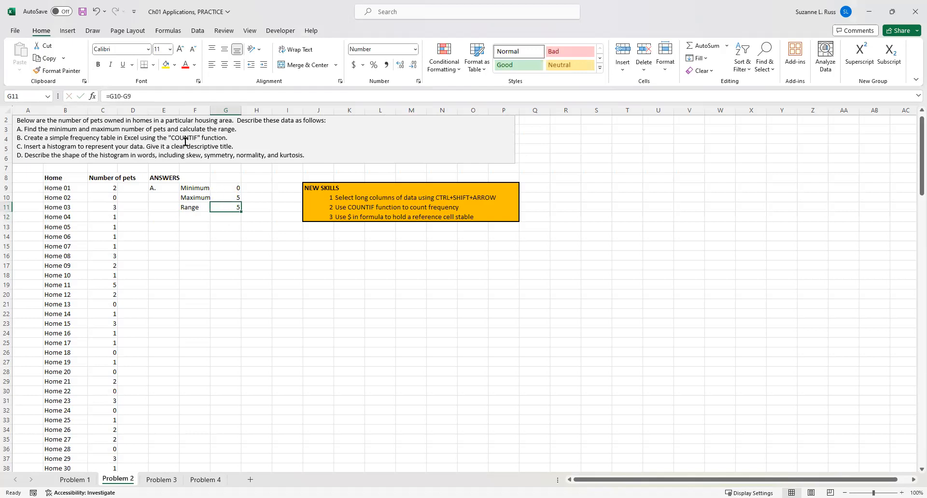
click(166, 96)
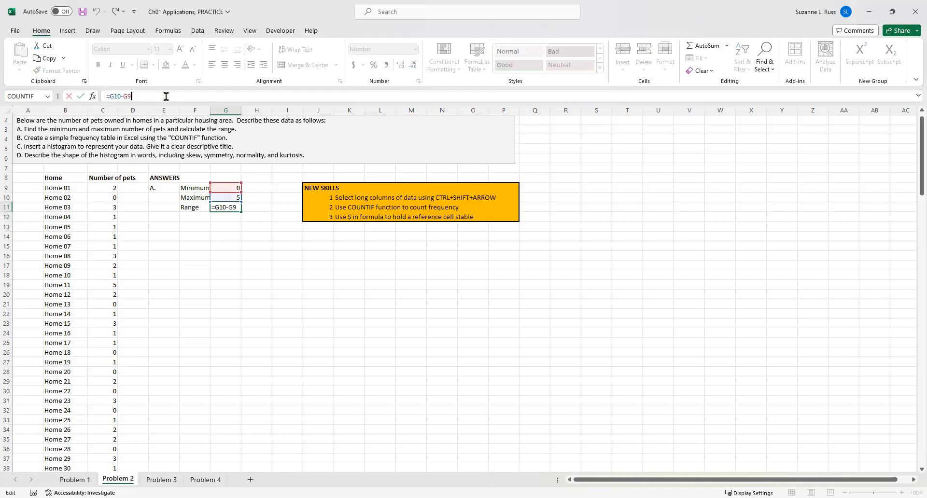
key(Return)
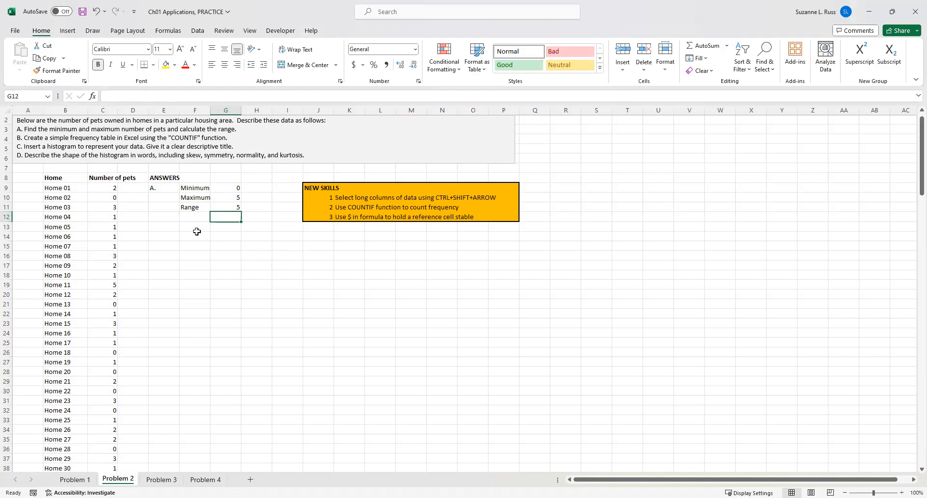
Label E12 as "B." and enter the heading Simple Frequency Table in F12.
click(165, 219)
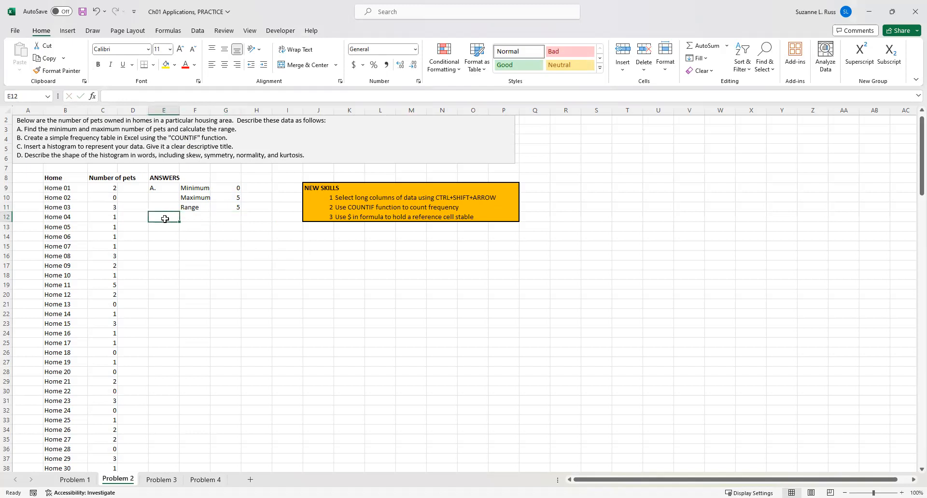
text(B.)
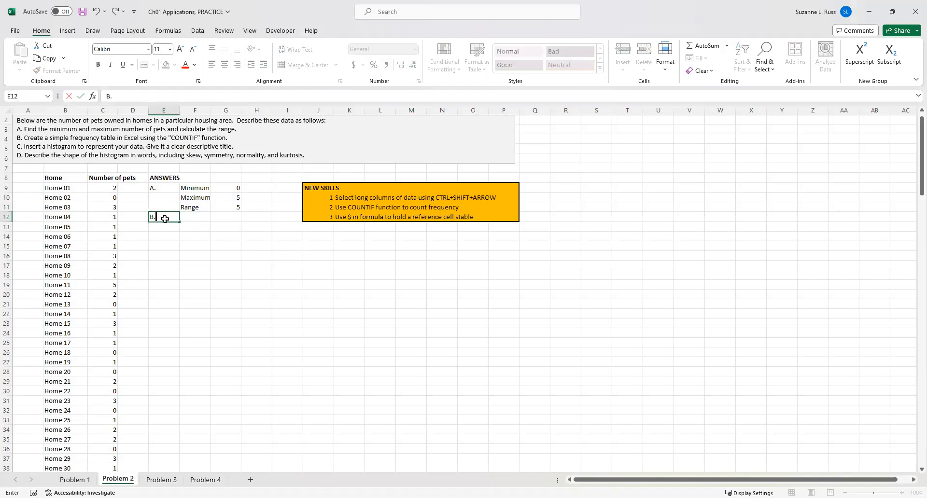
key(Tab)
text(Simple)
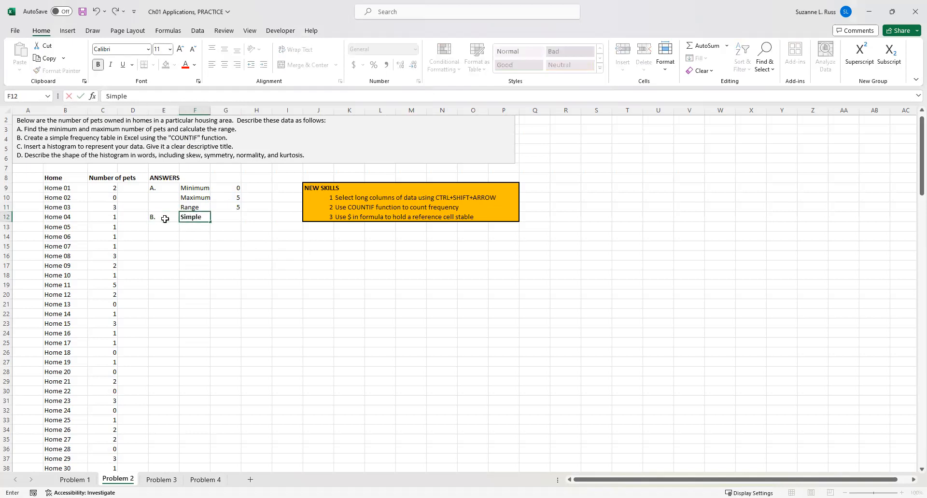
text( Frequency Table)
click(186, 231)
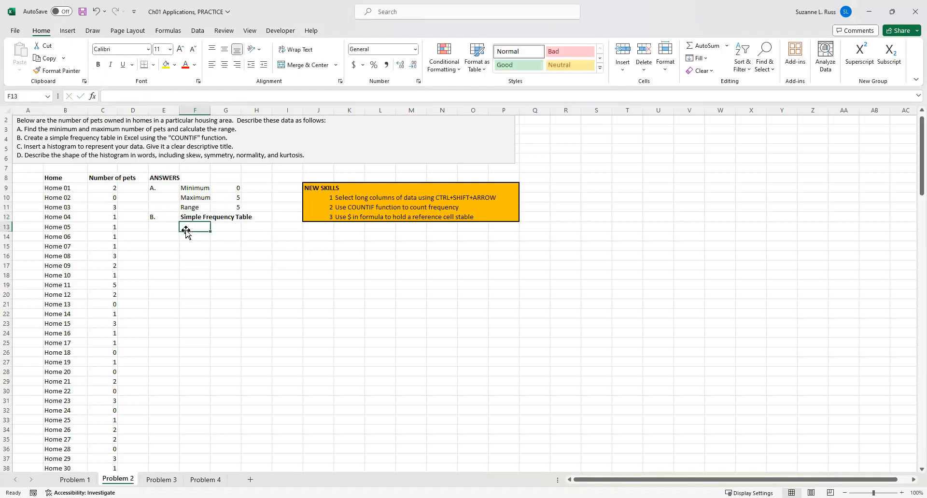
Enter the column headers Values, Frequencies and Percents in F13 through H13.
text(Values)
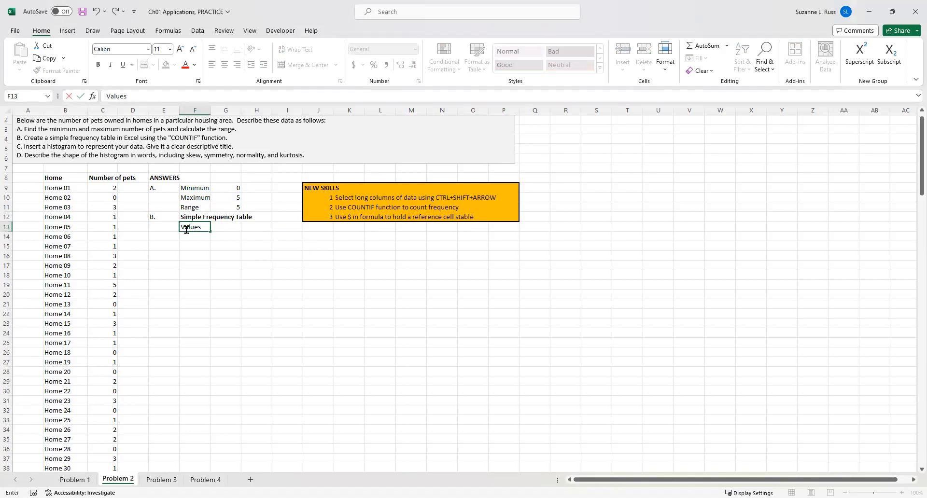
key(Tab)
text(Frequencies)
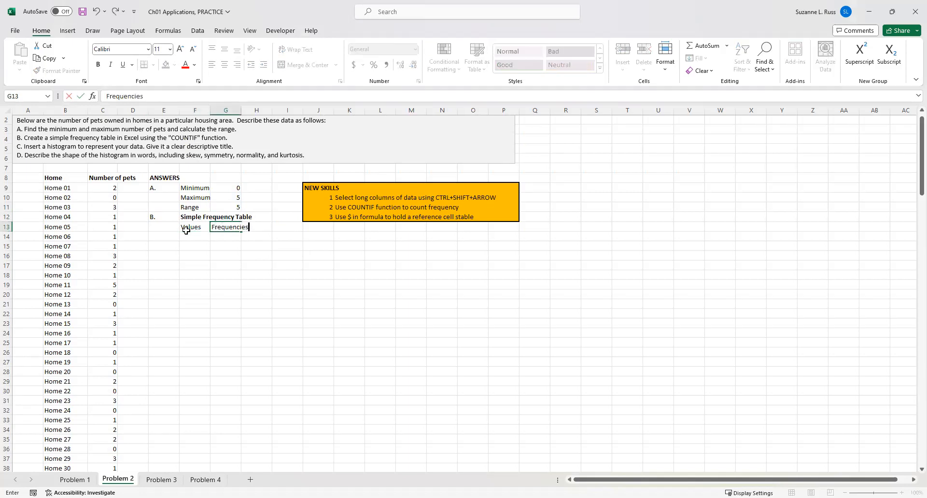
key(Tab)
text(Percents)
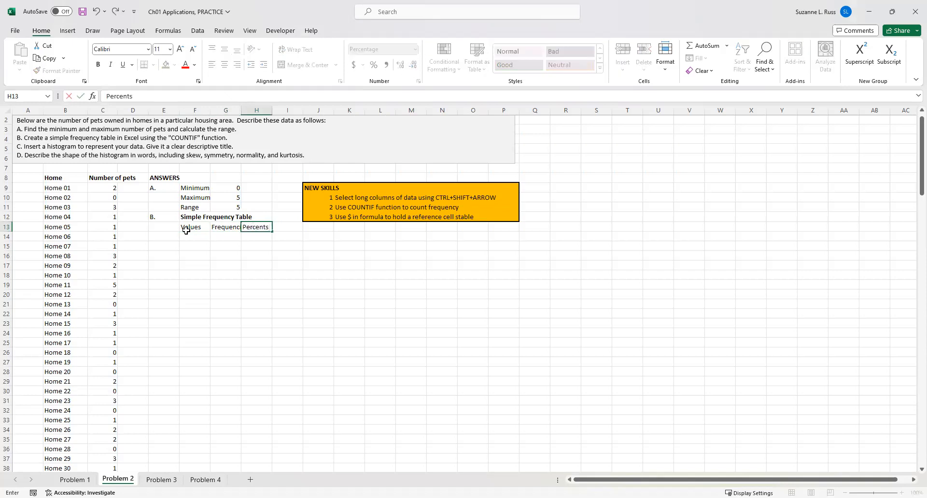
key(Return)
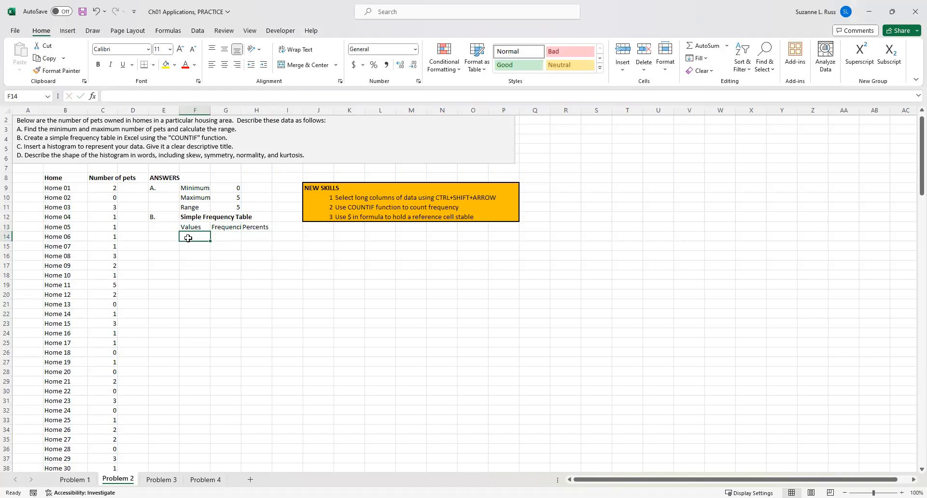
List the value labels 0 pets, 1pet, 2 pets, 3pet, 4 pets and 5 pets down F14:F19.
text(0 pets)
key(Return)
text(1pet)
key(Return)
text(2 pe)
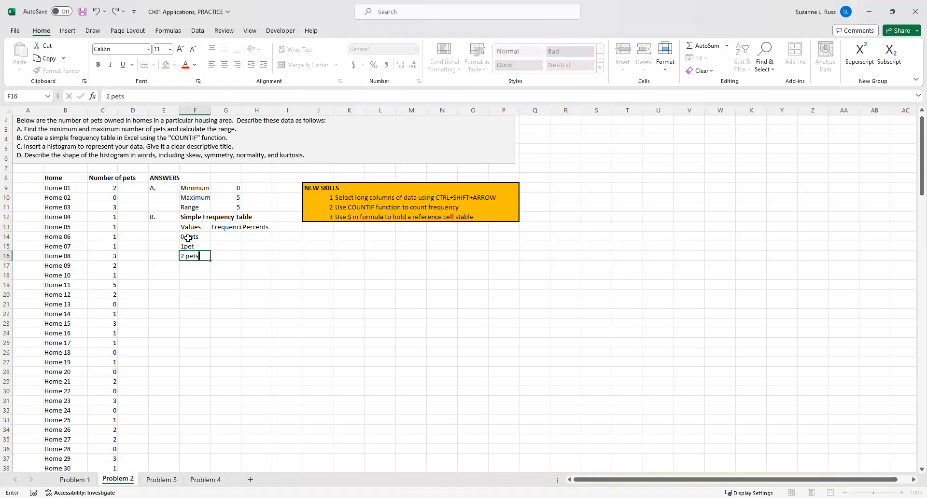
key(Return)
text(3pets)
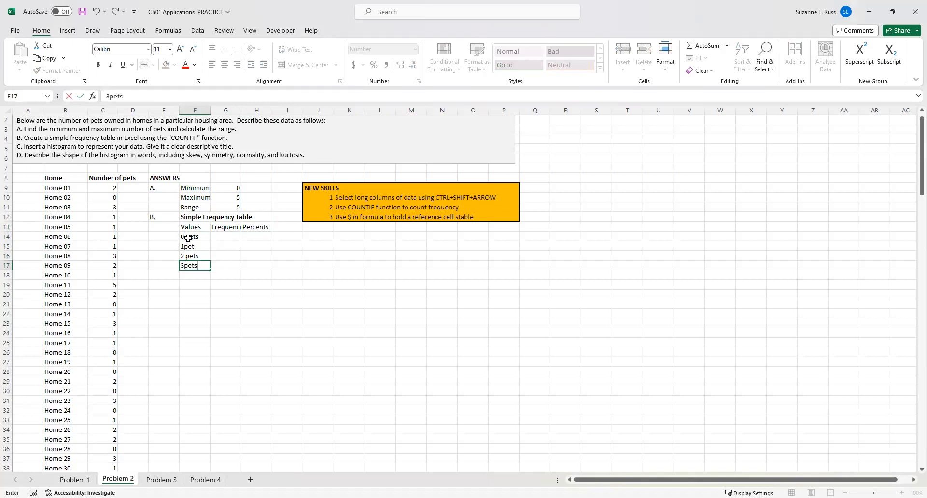
key(Return)
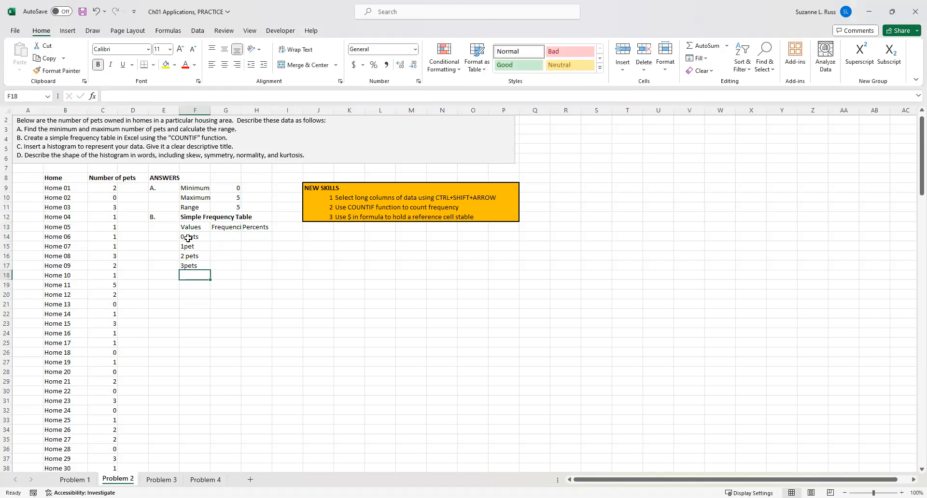
text(4 pets)
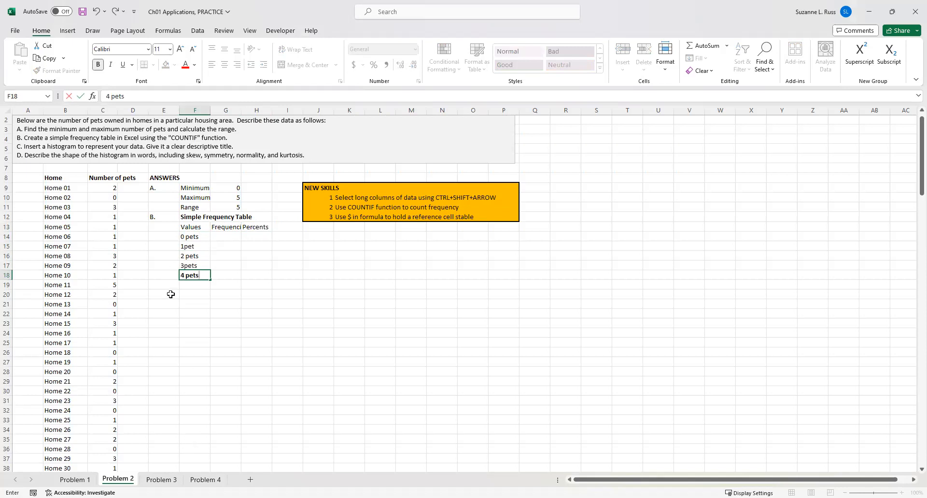
click(190, 287)
text(5 pets)
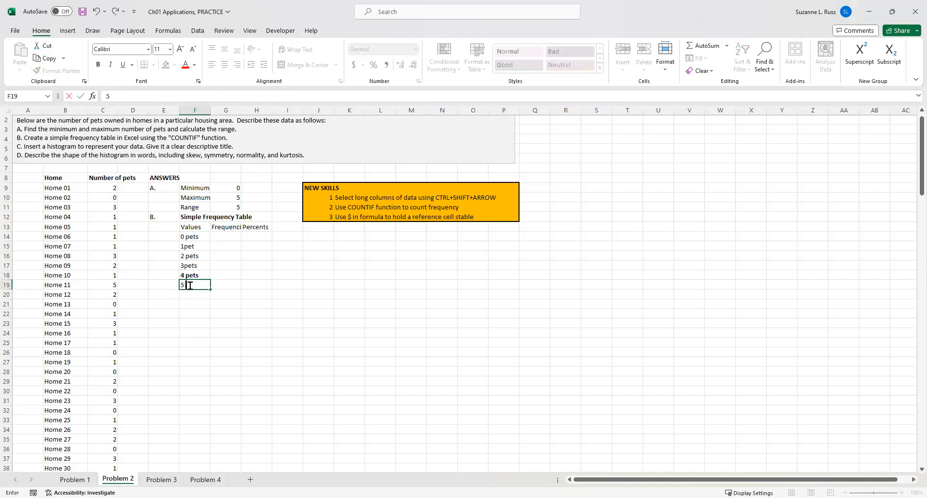
Correct the labels in F17 and F15 to read 3 pets and 1 pet.
double_click(191, 265)
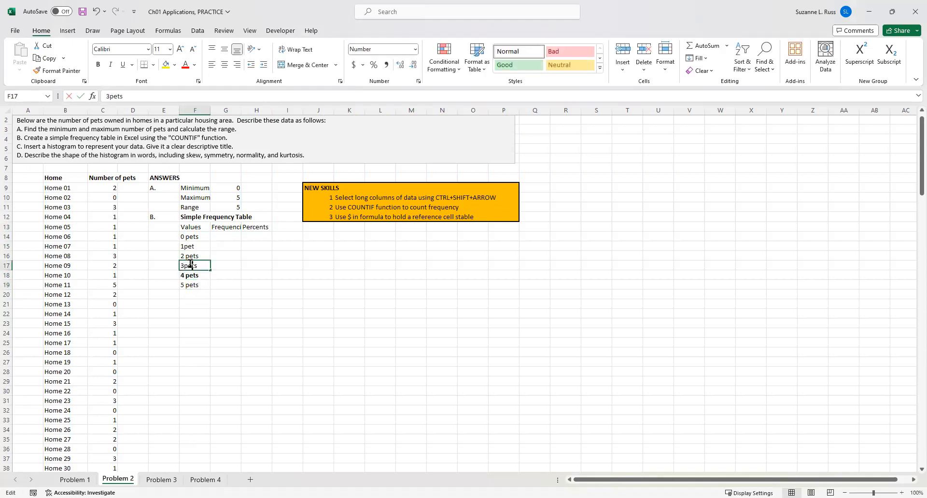
click(185, 266)
double_click(187, 247)
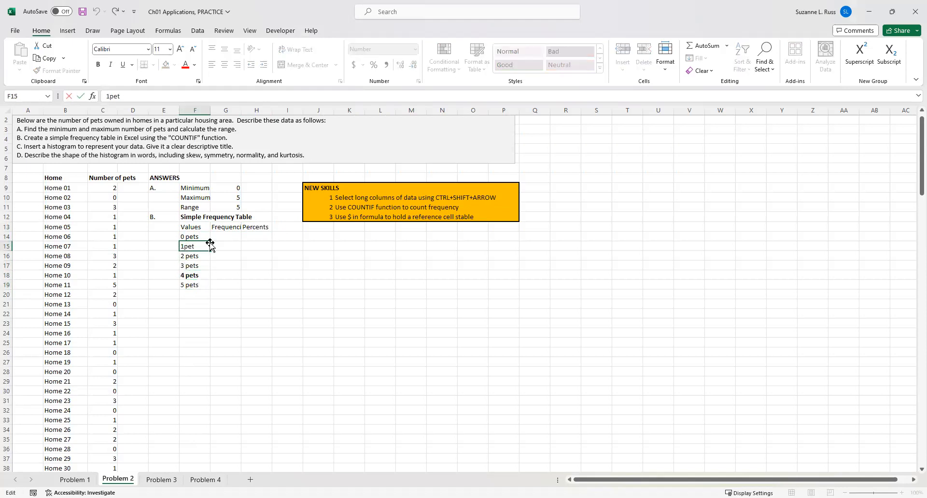
click(185, 246)
click(292, 297)
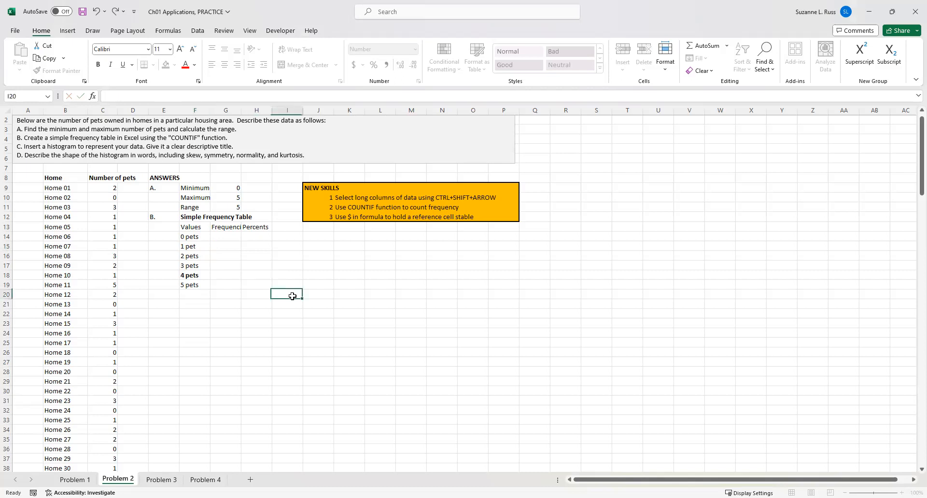
Bold the Values, Frequencies and Percents headers.
drag(196, 227, 250, 227)
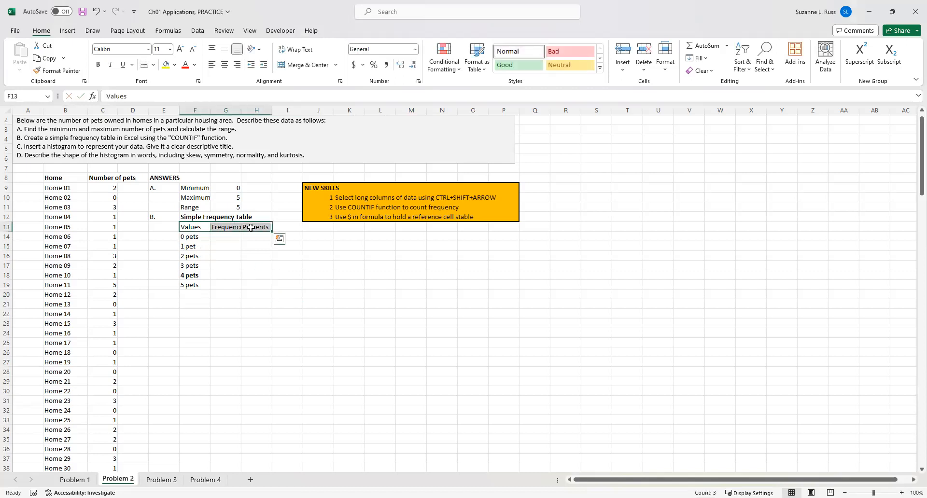
key(ctrl+b)
click(226, 237)
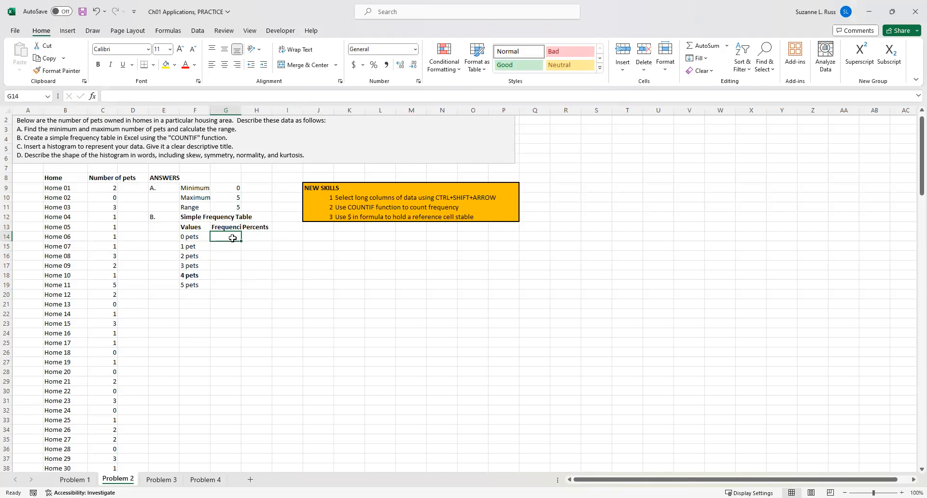
text(=)
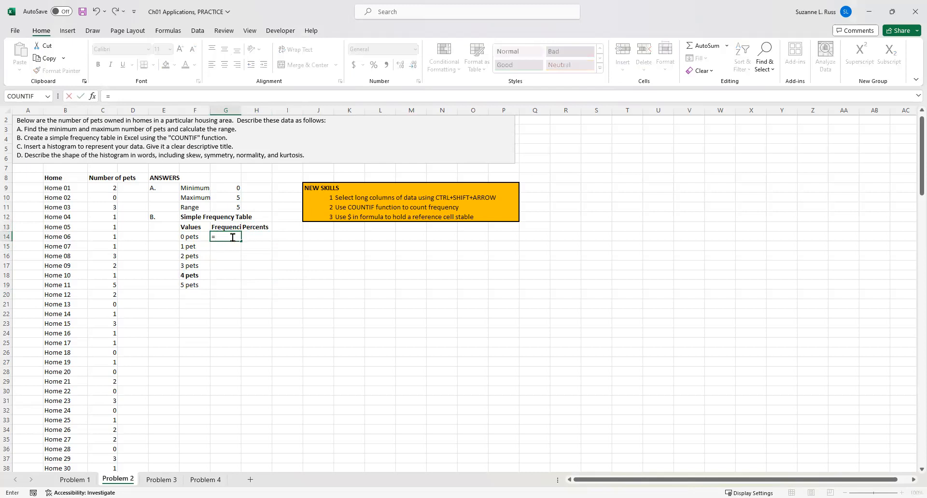
text(countif)
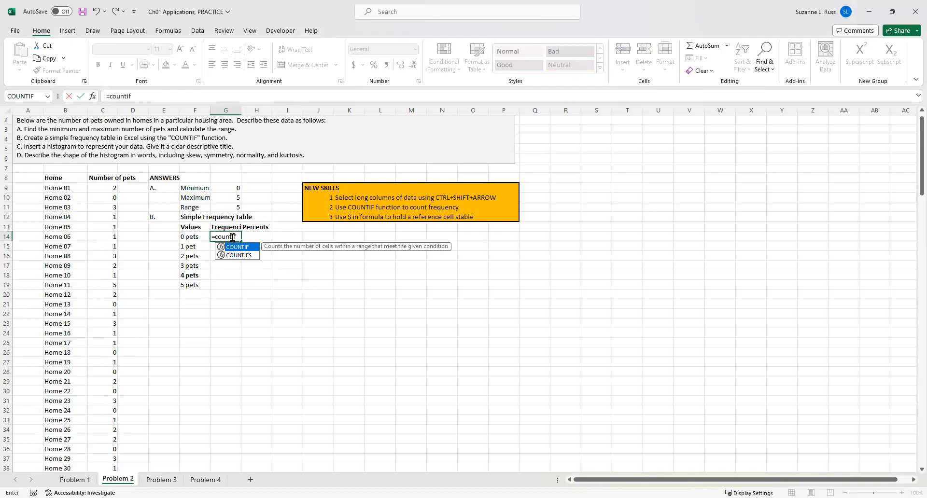
text(()
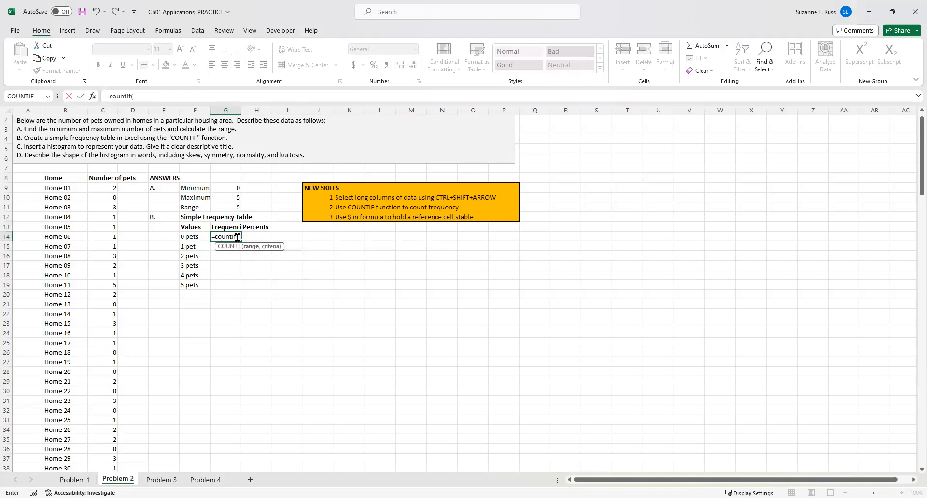
key(BackSpace)
key(BackSpace)
key(BackSpace)
key(BackSpace)
key(BackSpace)
key(BackSpace)
key(BackSpace)
key(BackSpace)
key(BackSpace)
click(222, 259)
click(221, 239)
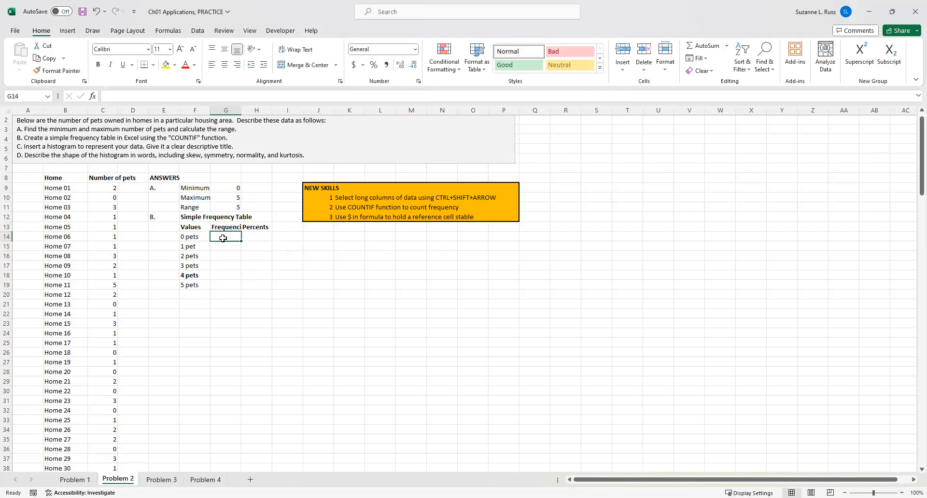
Insert a COUNTIF in G14 through the Insert Function dialog with range C9:C157 and criteria 0.
click(93, 98)
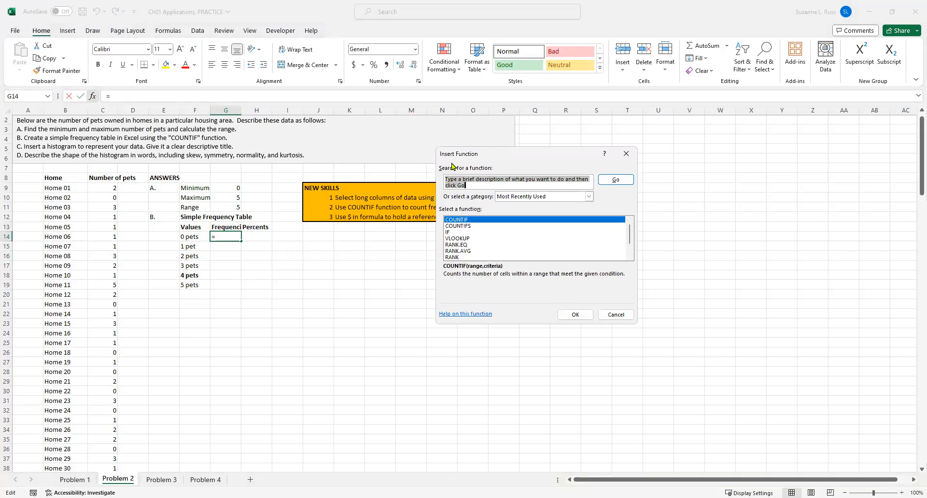
text(countif)
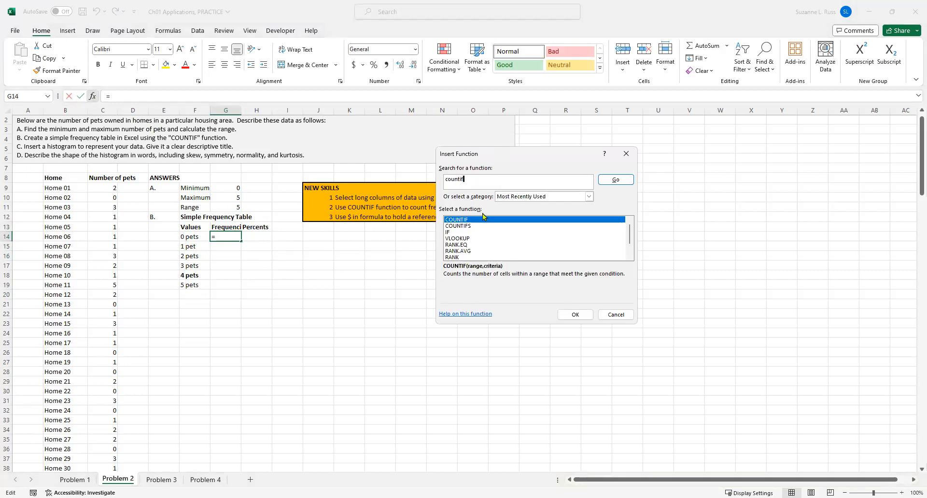
click(631, 183)
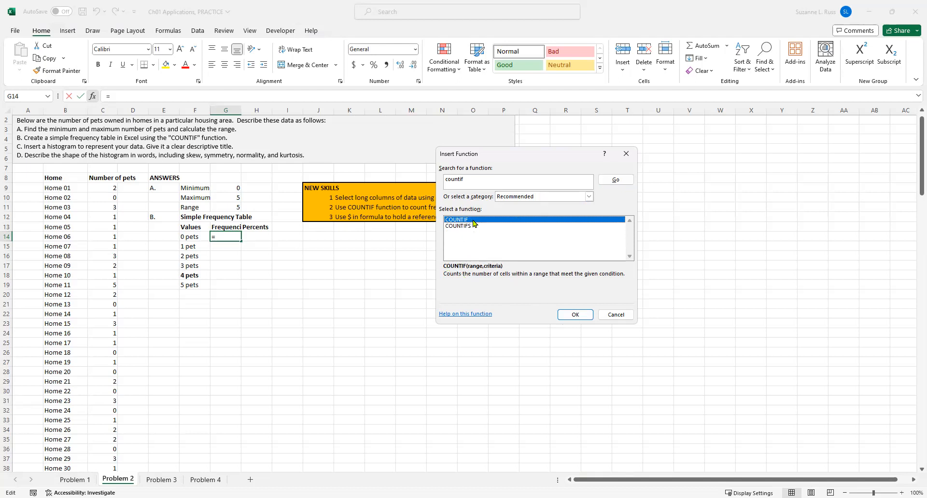
click(569, 315)
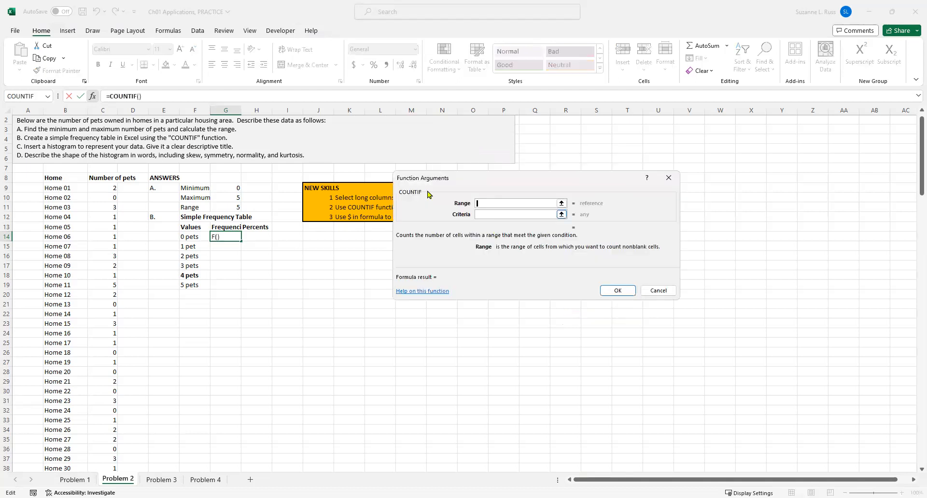
click(104, 188)
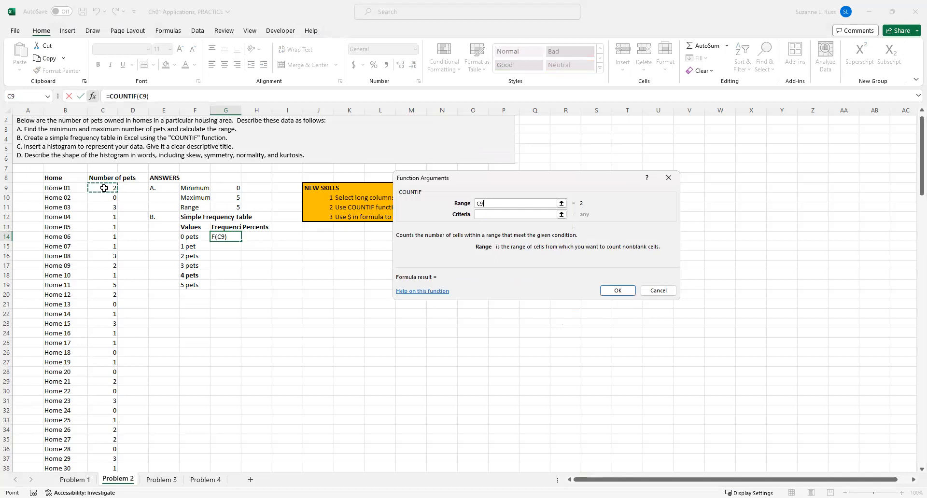
key(ctrl+shift+Down)
click(483, 213)
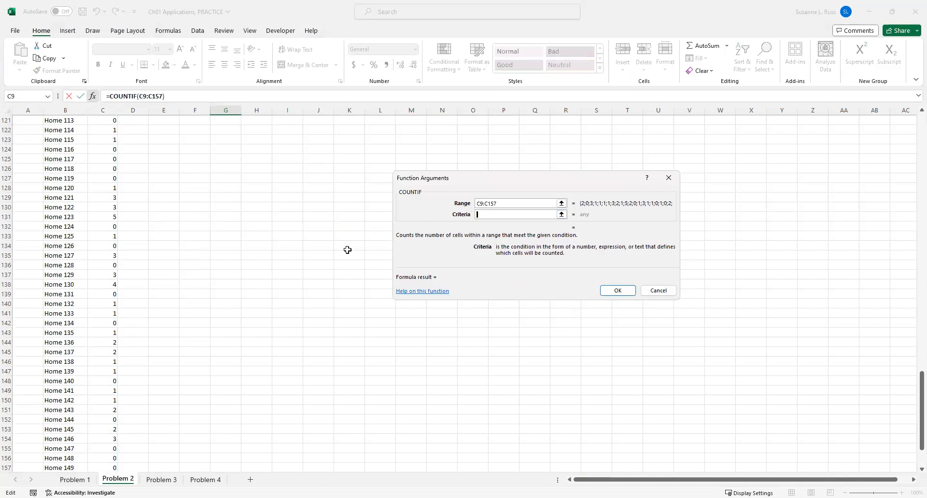
scroll(268, 240, up, 16)
scroll(268, 240, up, 20)
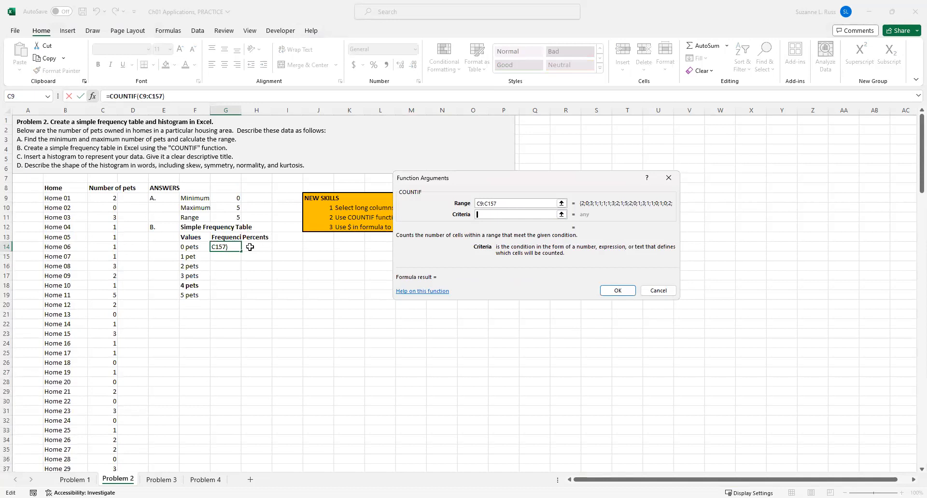
text(0)
click(619, 291)
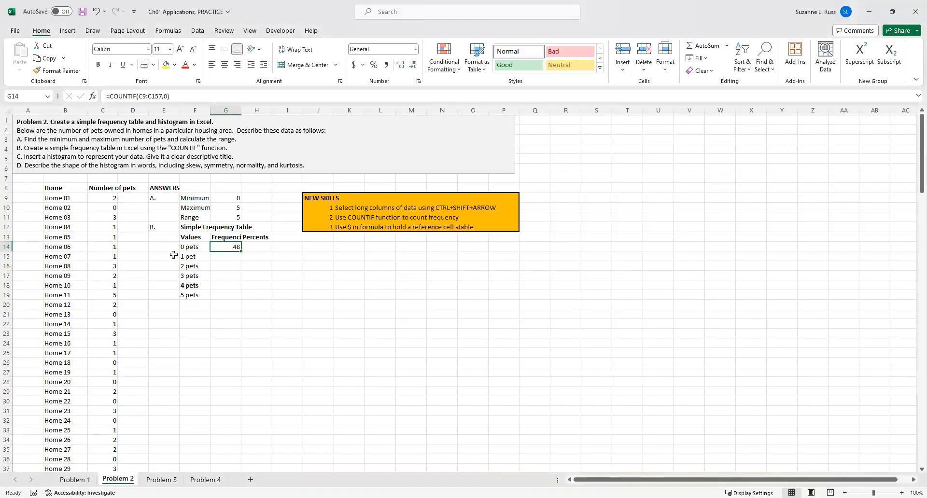
Insert a COUNTIF in G15 through the Insert Function dialog with range C9:C157 and criteria 1.
click(230, 257)
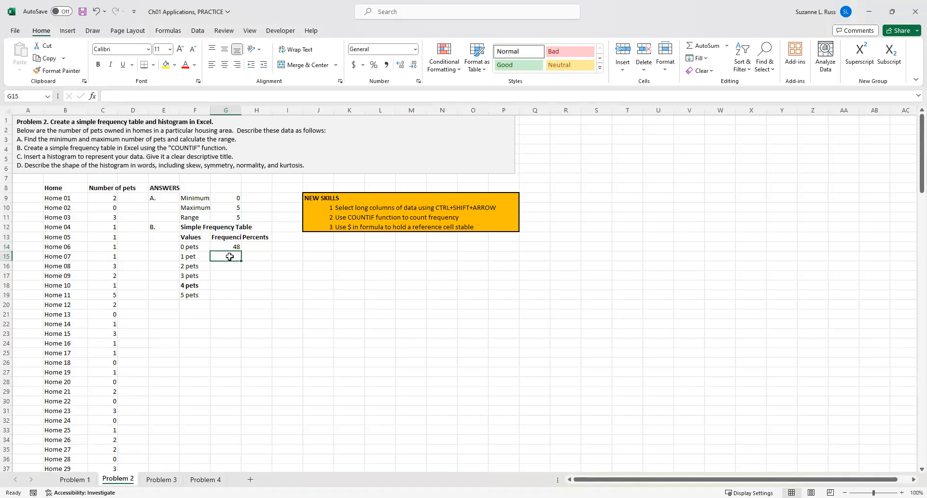
click(94, 98)
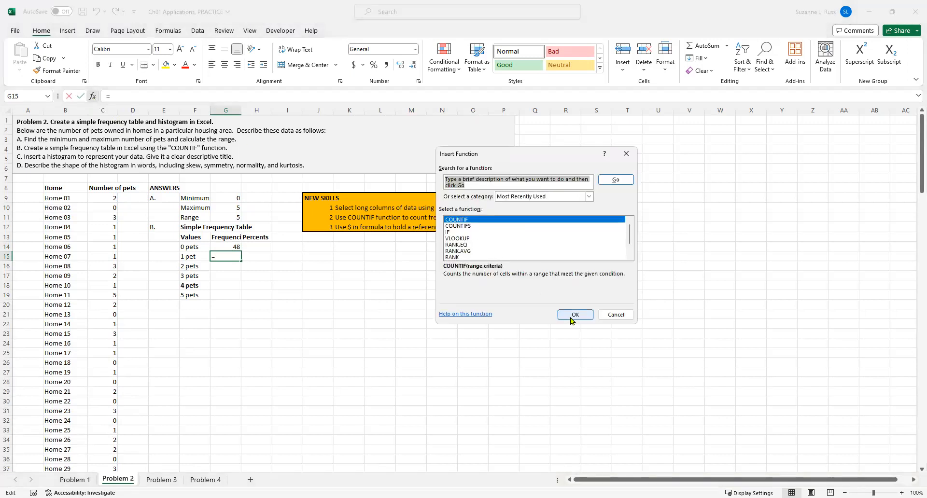
click(572, 319)
click(571, 316)
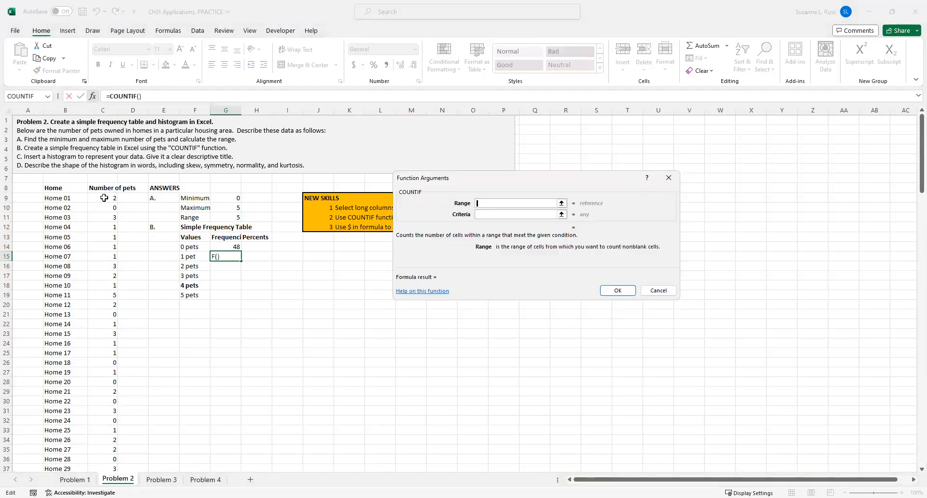
click(104, 198)
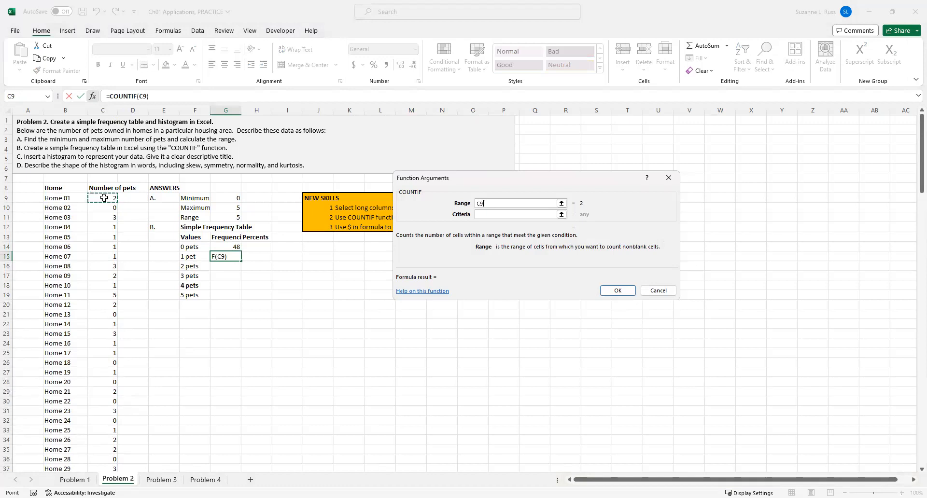
key(ctrl+shift+Down)
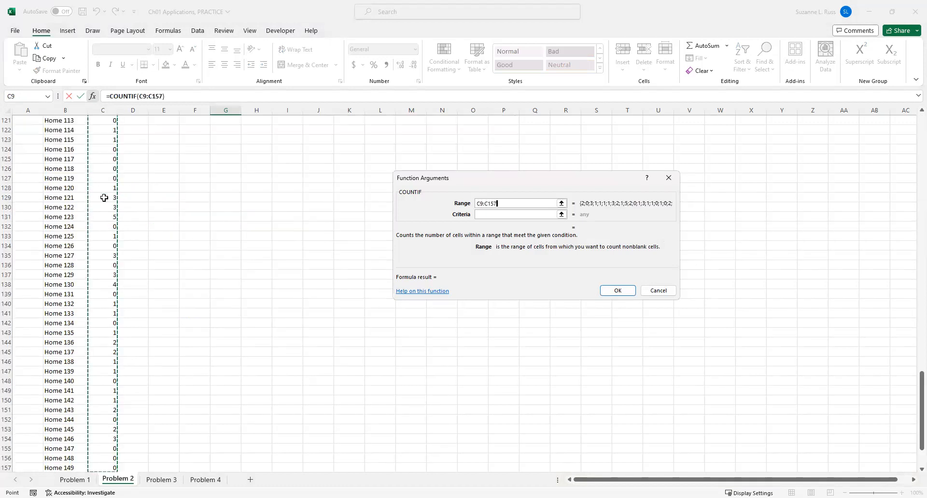
key(Return)
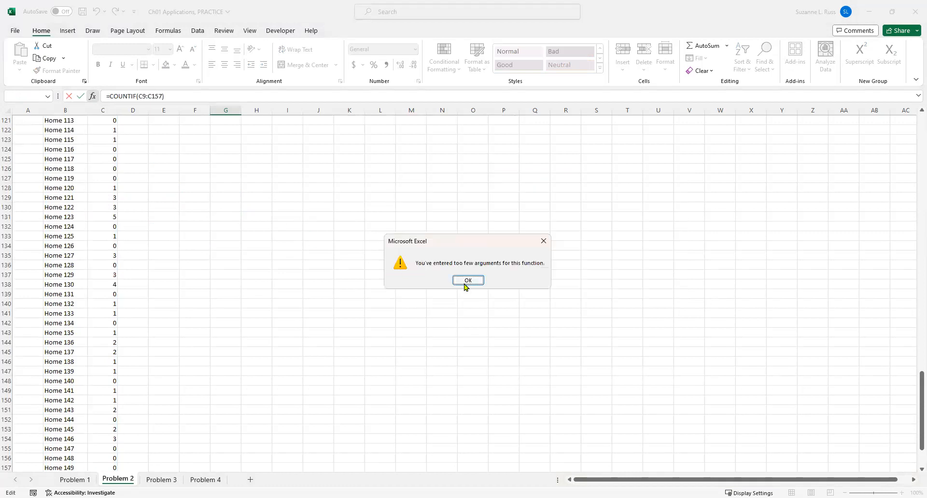
key(Return)
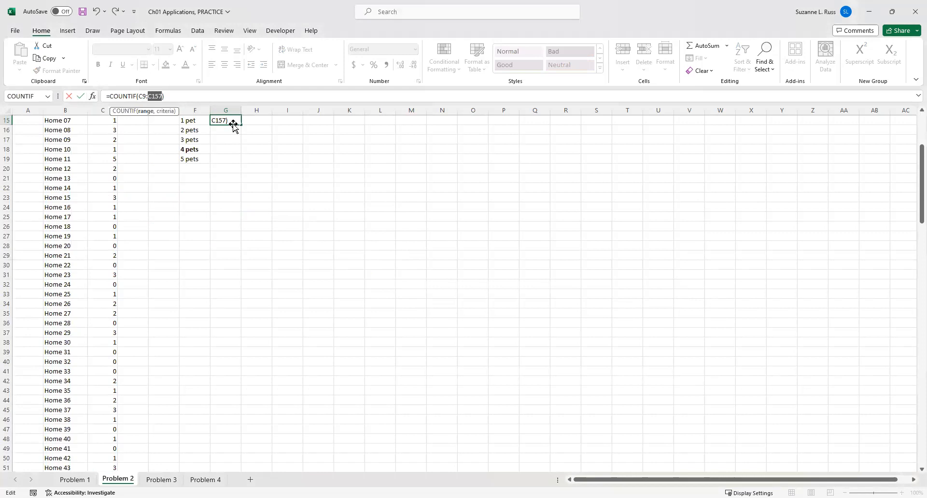
click(92, 102)
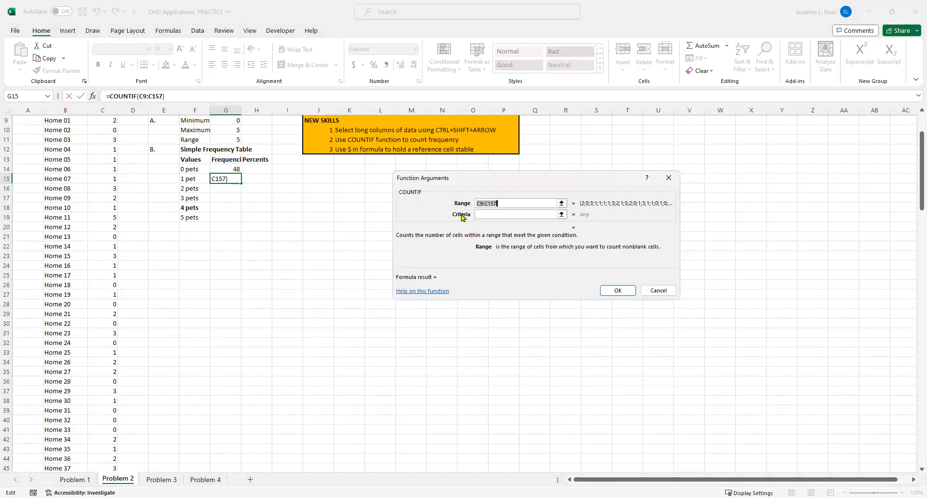
click(478, 215)
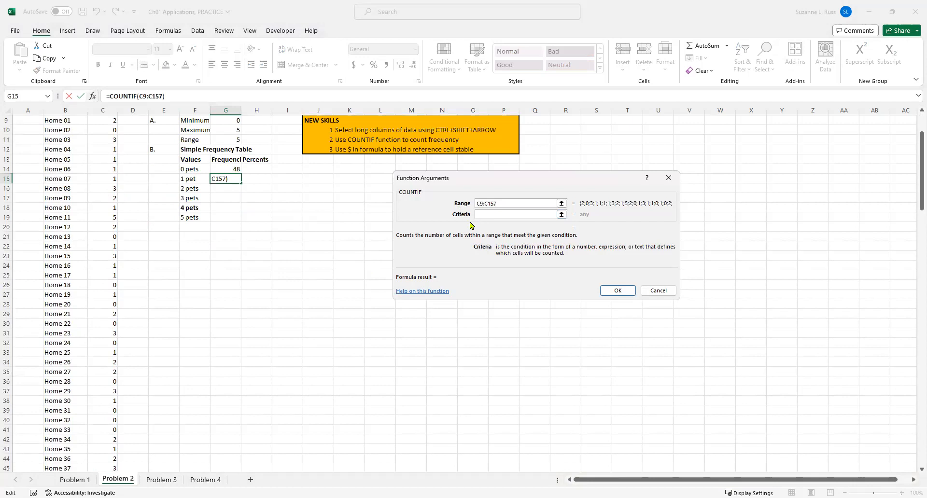
text(1)
click(605, 289)
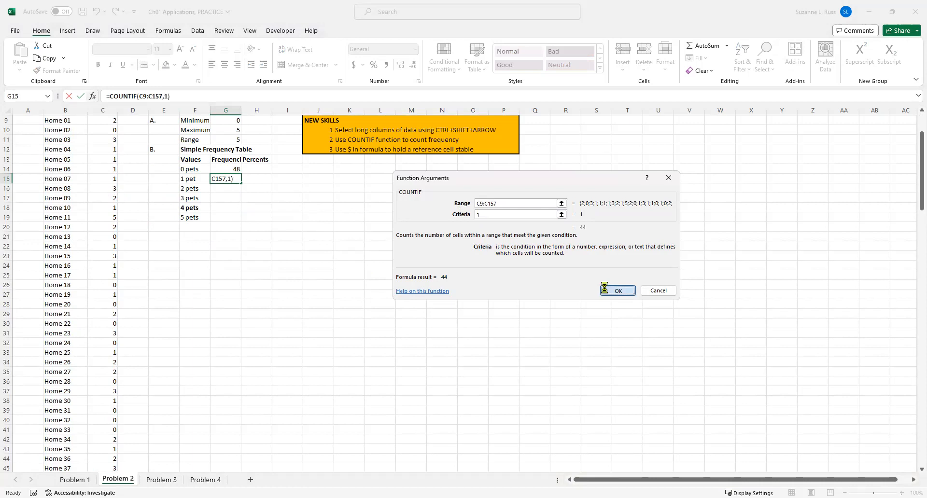
Copy the G15 formula into G16.
click(225, 188)
click(224, 209)
click(224, 218)
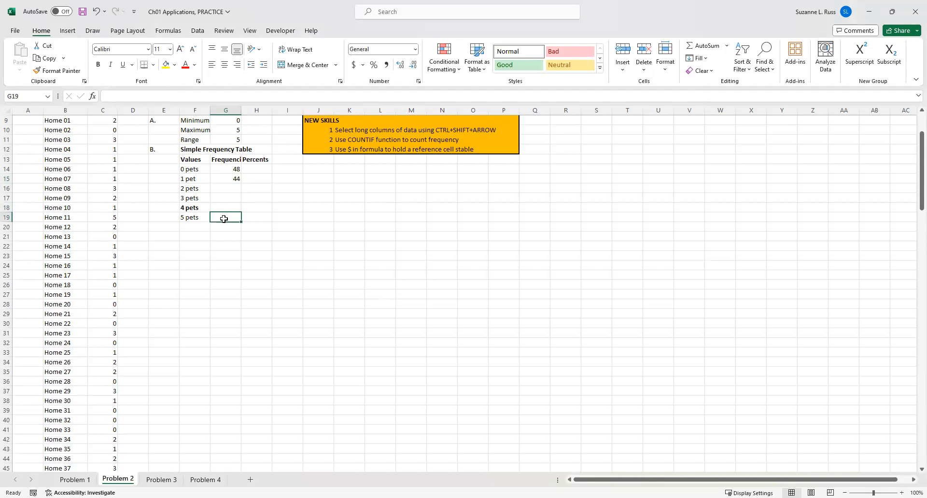
click(224, 177)
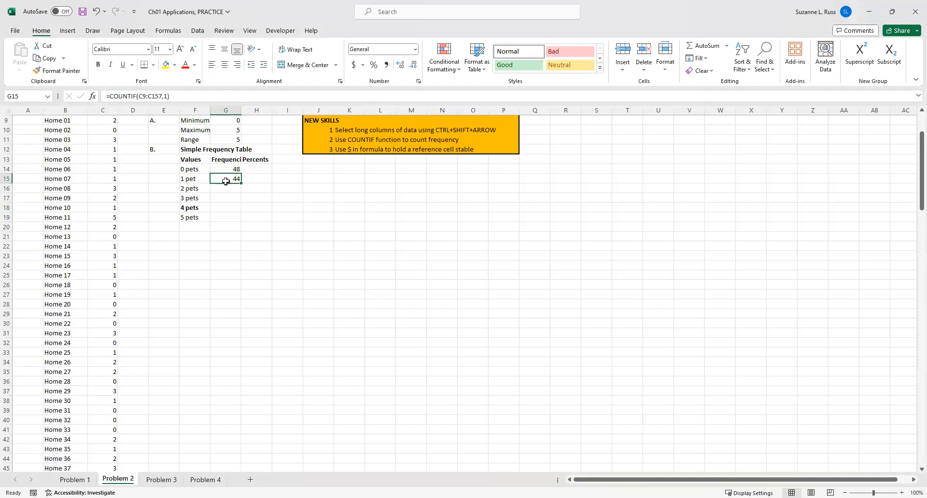
click(193, 96)
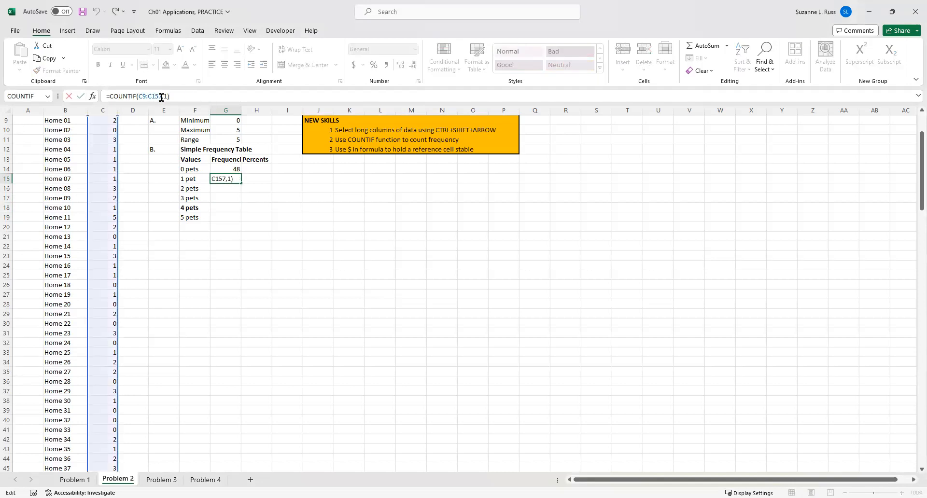
click(313, 205)
click(231, 180)
key(ctrl+c)
click(223, 191)
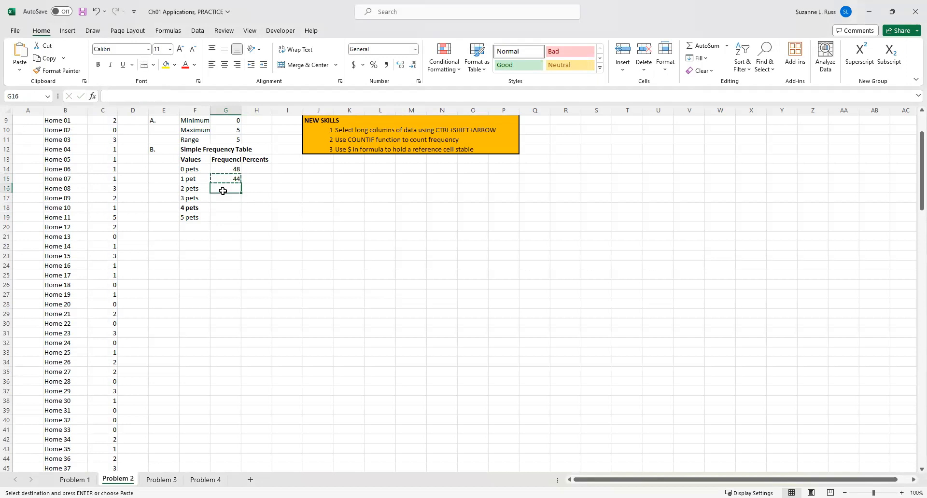
key(ctrl+v)
click(300, 206)
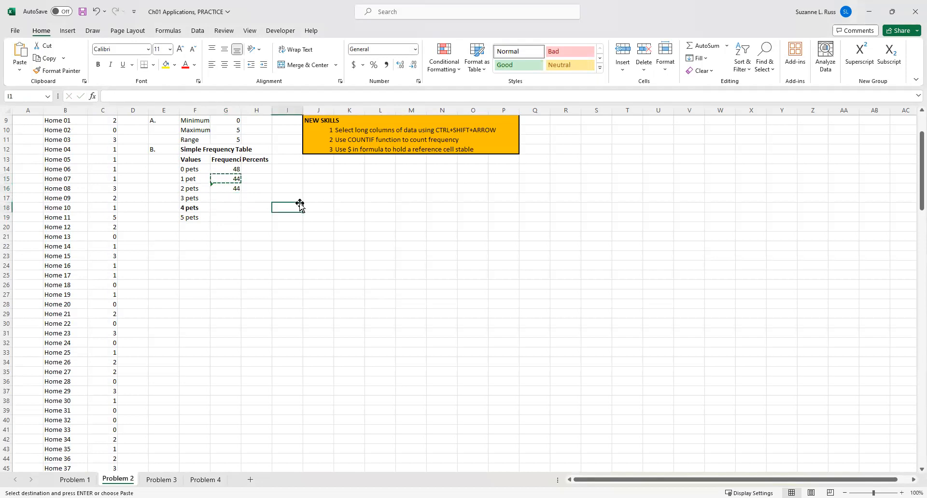
Inspect the copied formula in G16 to see how its range reference shifted.
scroll(300, 206, up, 3)
click(232, 266)
key(Escape)
double_click(231, 267)
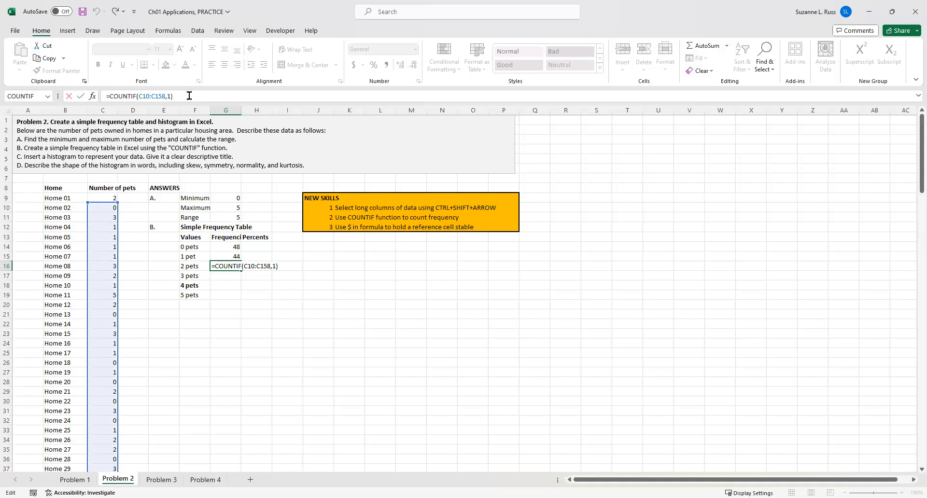
drag(174, 96, 86, 97)
key(Escape)
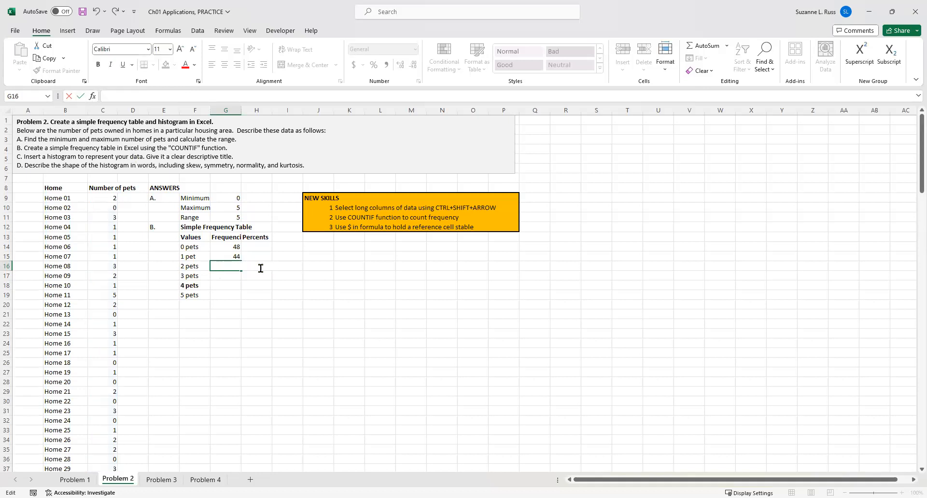
click(265, 276)
Make the G15 range rows absolute so it reads C$9:C$157.
click(226, 257)
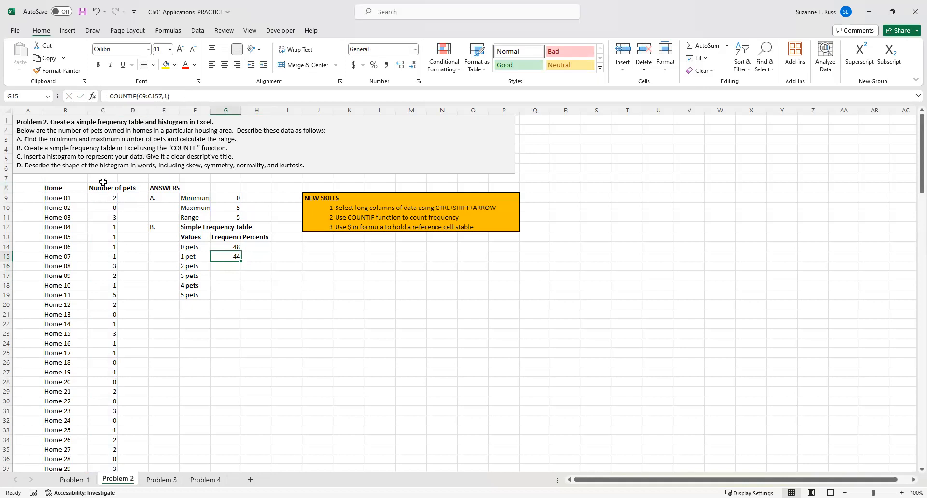
click(141, 96)
text($)
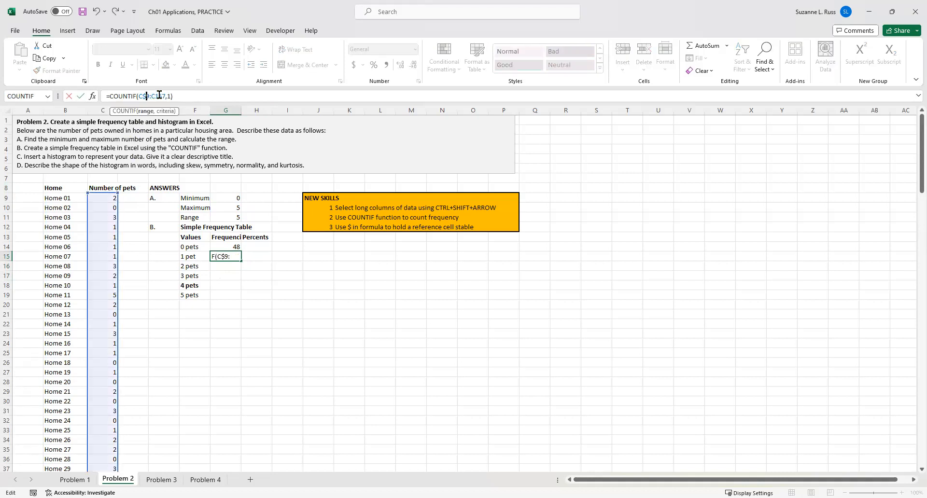
click(186, 93)
text($)
key(Return)
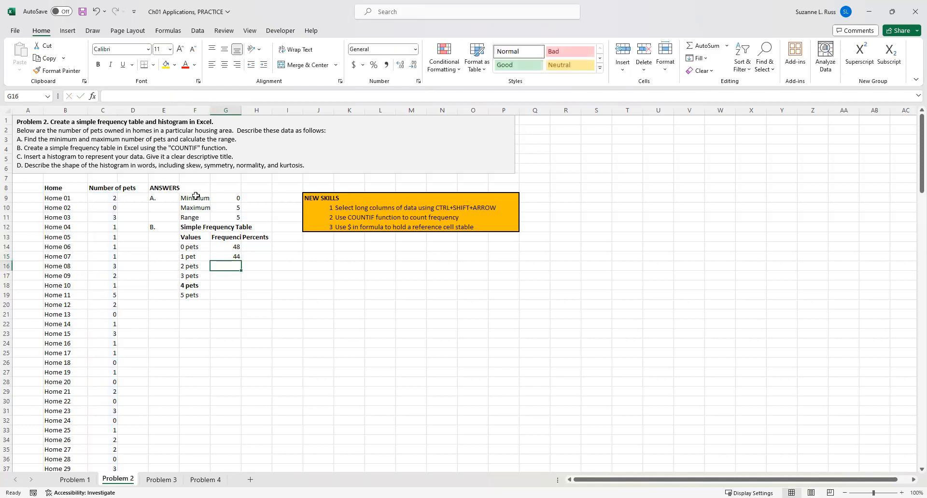
click(220, 256)
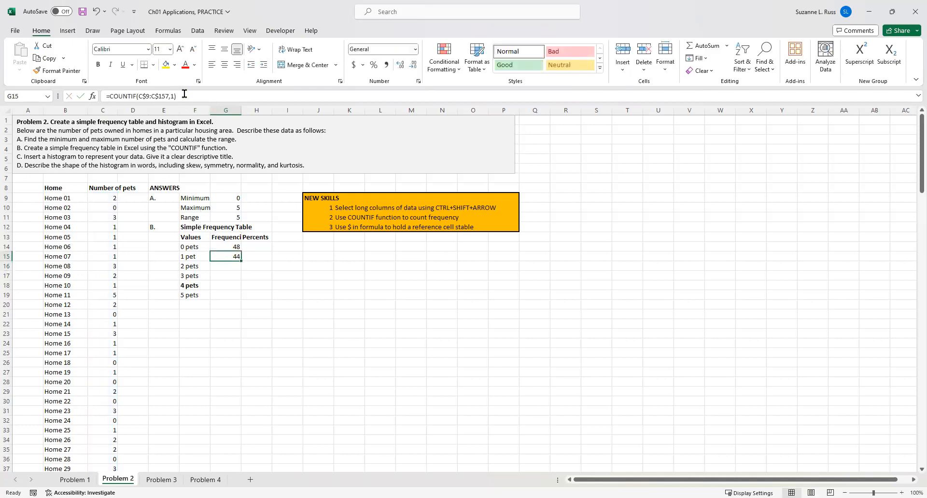
click(185, 94)
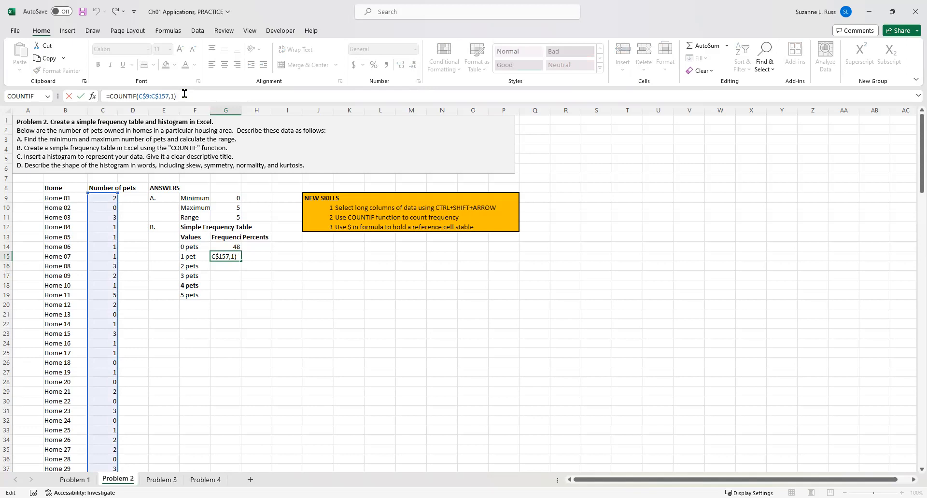
key(Return)
click(228, 257)
key(ctrl+c)
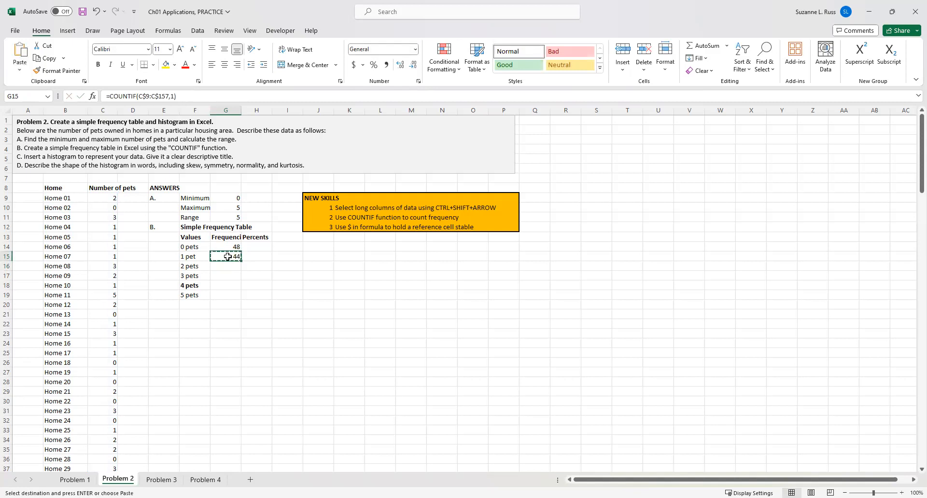
drag(229, 268, 226, 294)
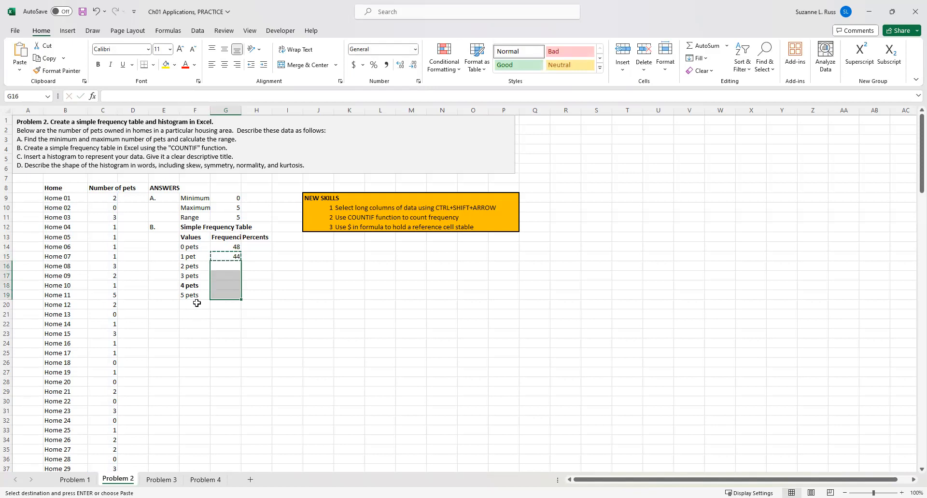
key(ctrl+v)
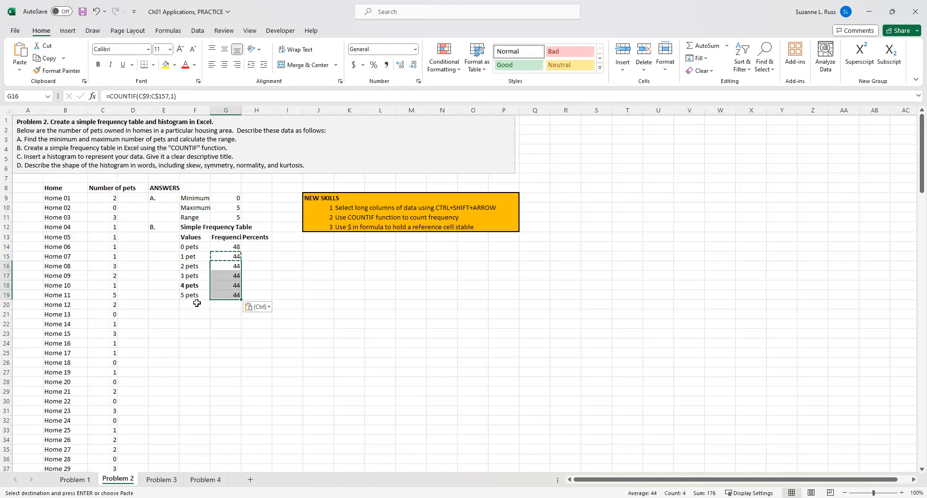
click(97, 15)
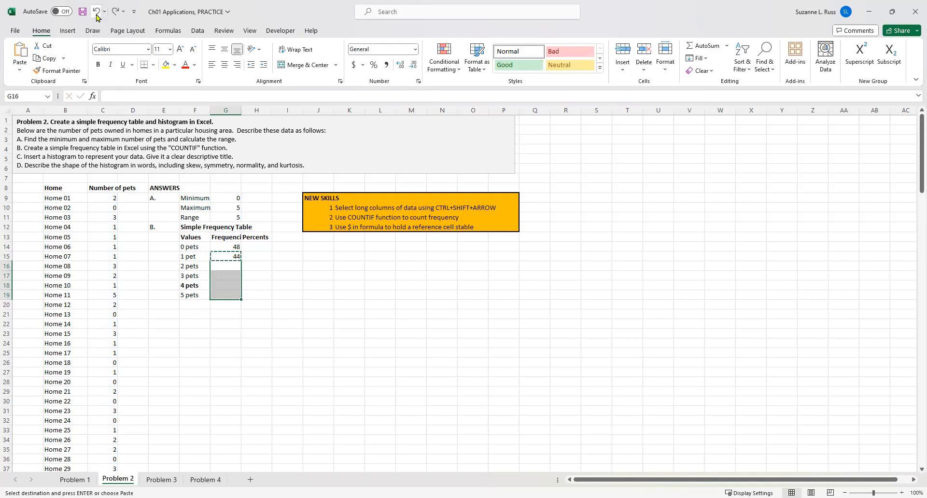
Fill the G15 COUNTIF formula down through G19.
click(232, 255)
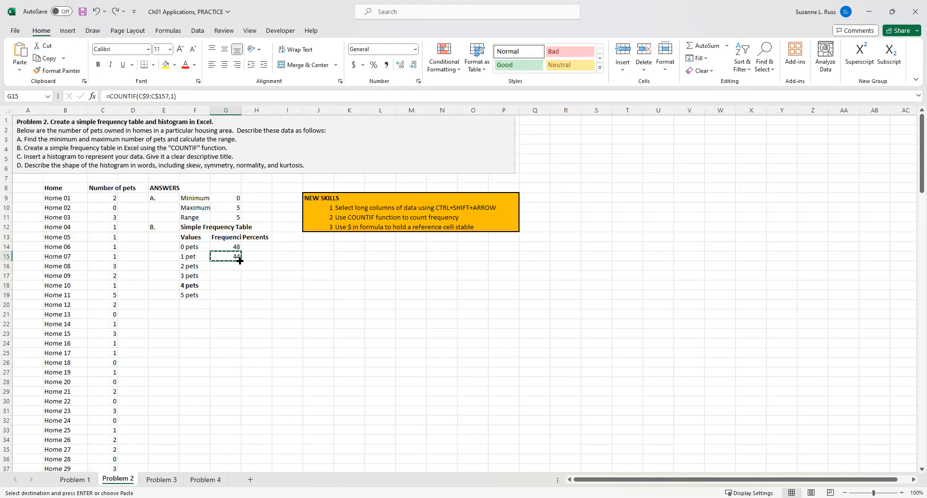
drag(240, 261, 240, 298)
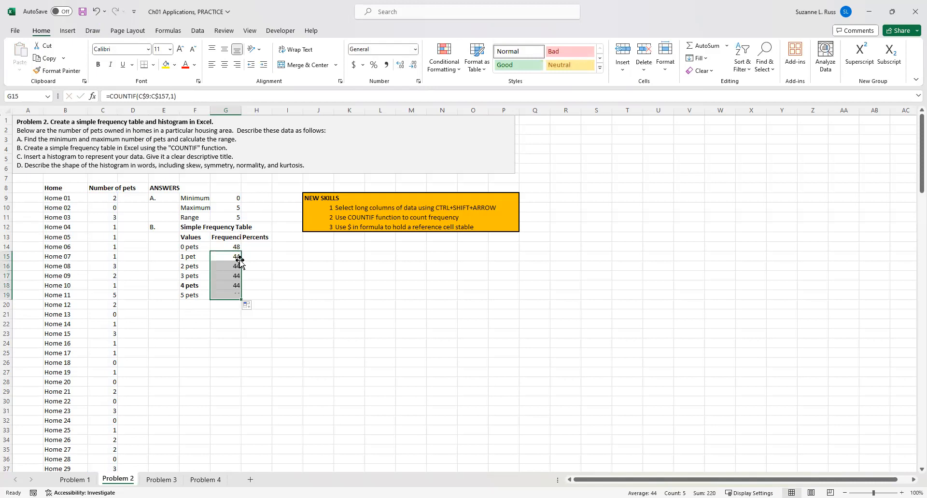
double_click(313, 276)
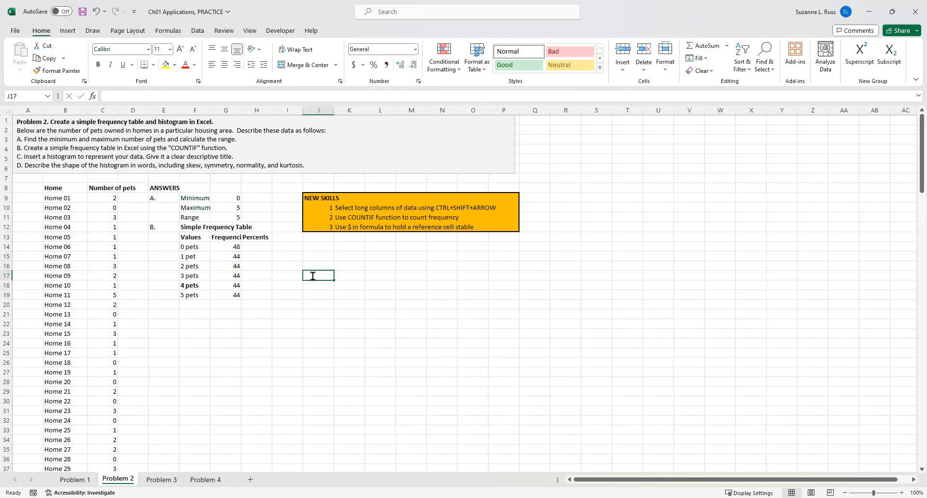
Change the criteria of the G16 COUNTIF formula to 2.
click(223, 269)
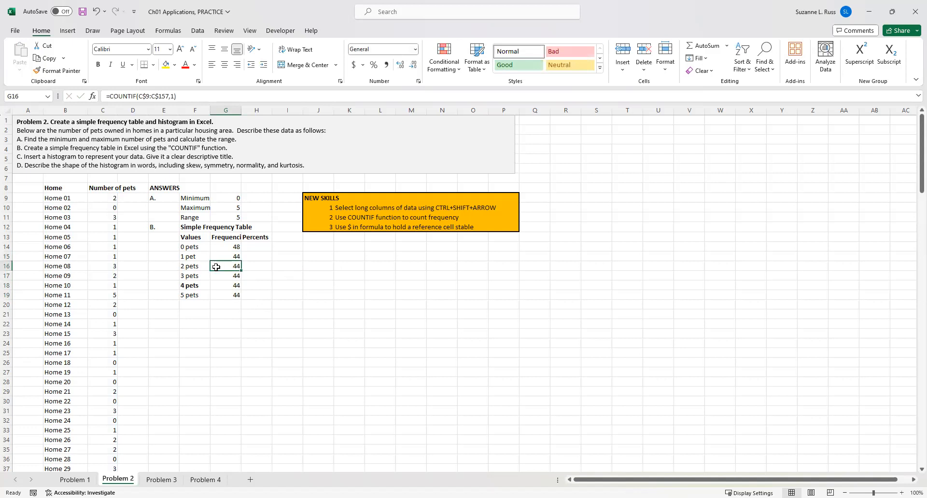
click(171, 96)
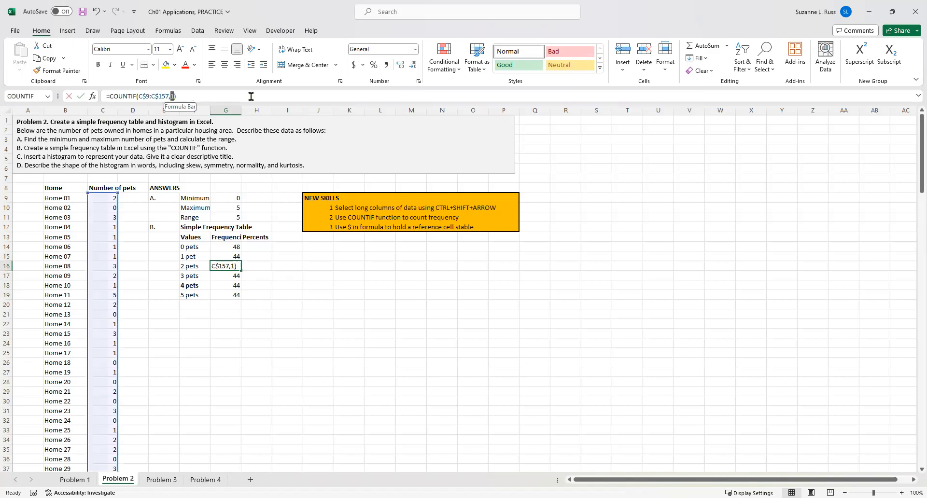
text(2)
key(Return)
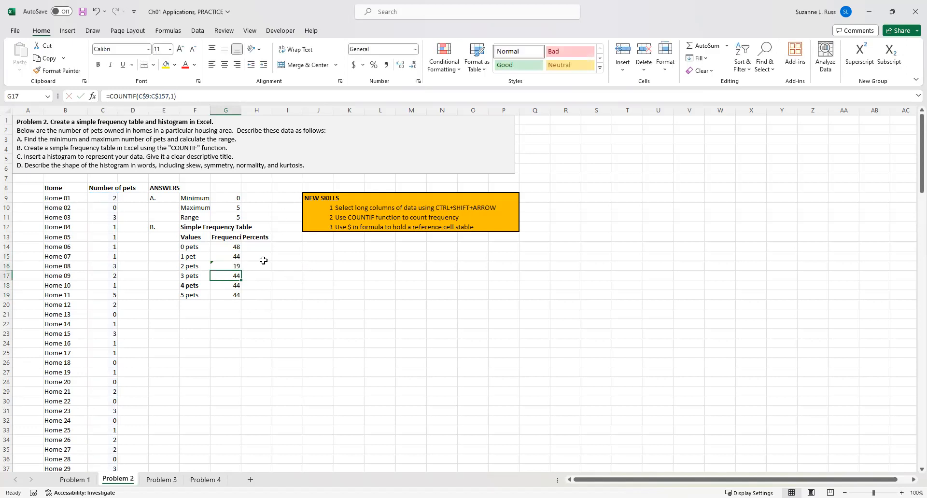
Change the criteria of the G17 COUNTIF formula to 3.
click(221, 267)
click(259, 268)
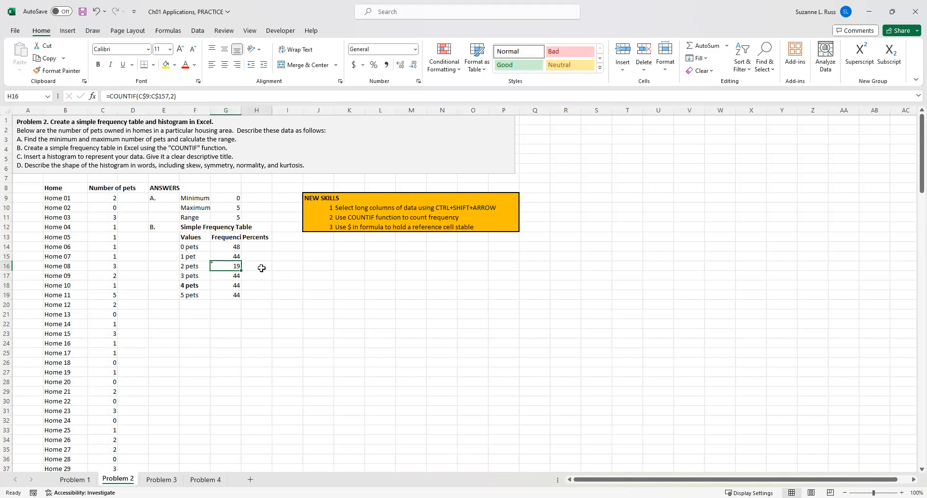
click(234, 276)
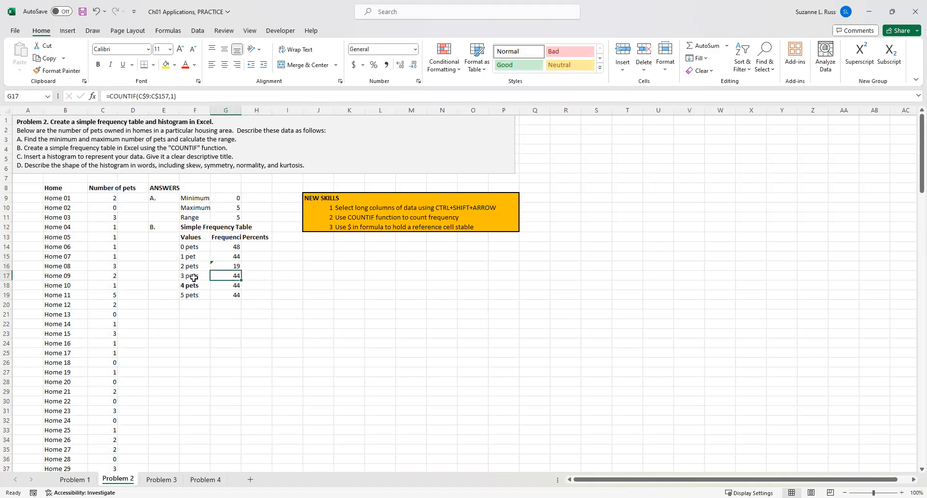
click(170, 95)
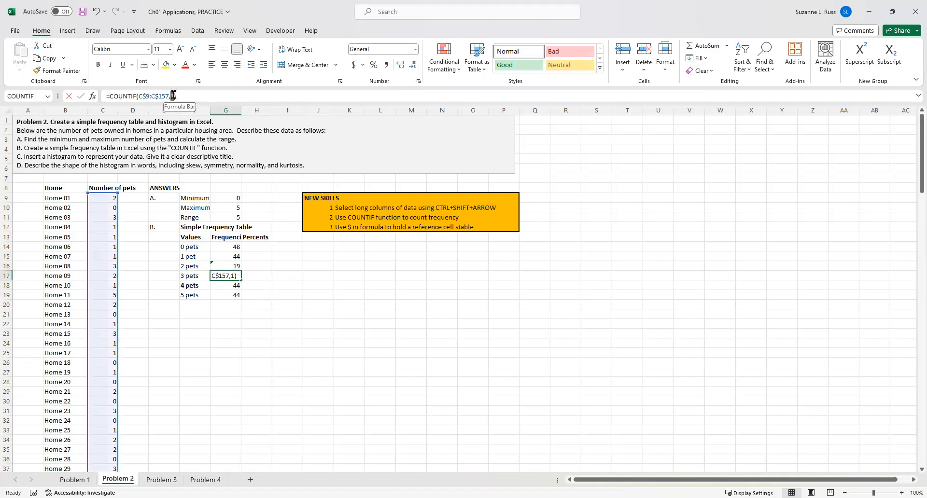
text(3)
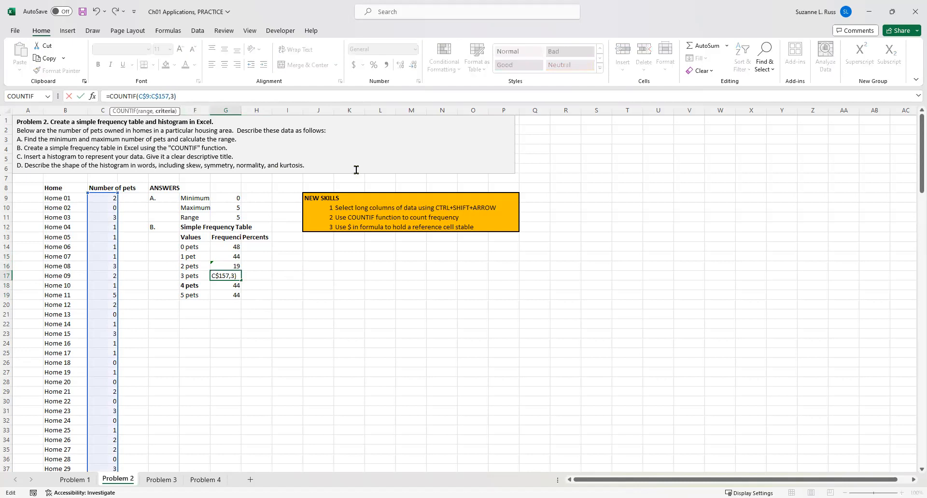
key(Return)
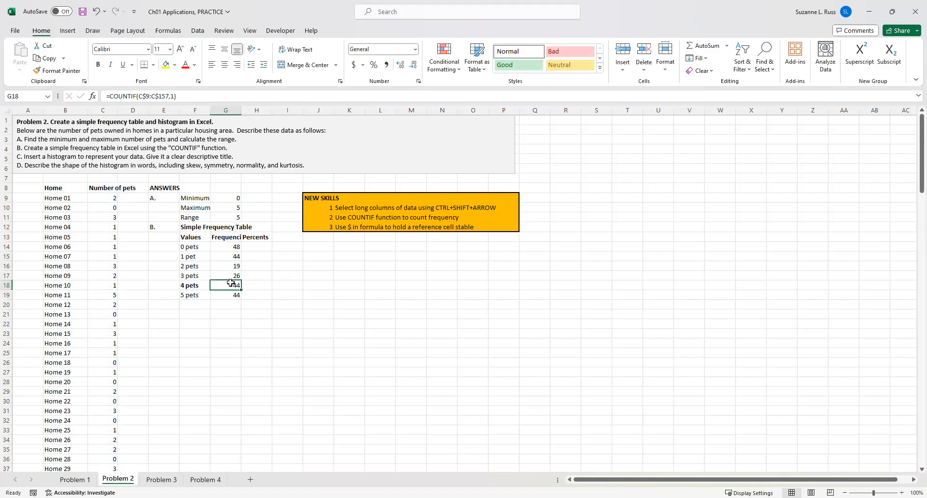
Change the criteria of the G18 COUNTIF formula to 4.
click(170, 96)
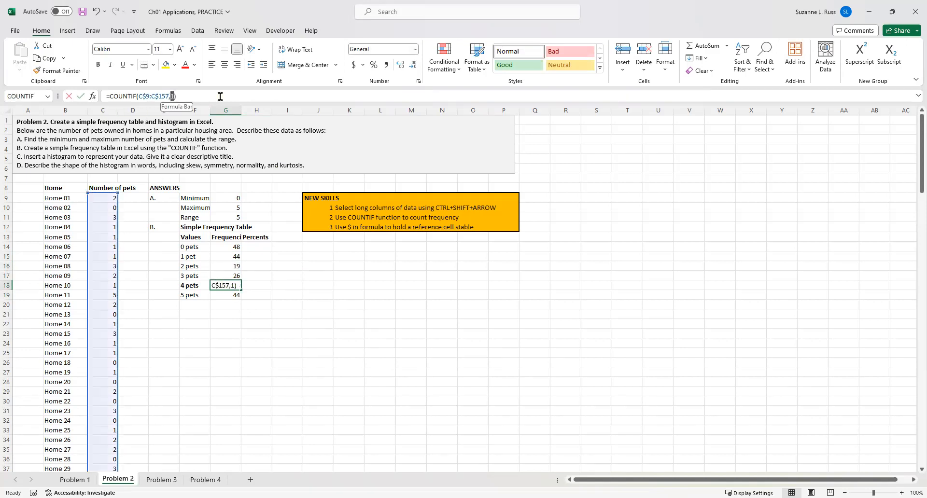
key(BackSpace)
text(4)
key(Return)
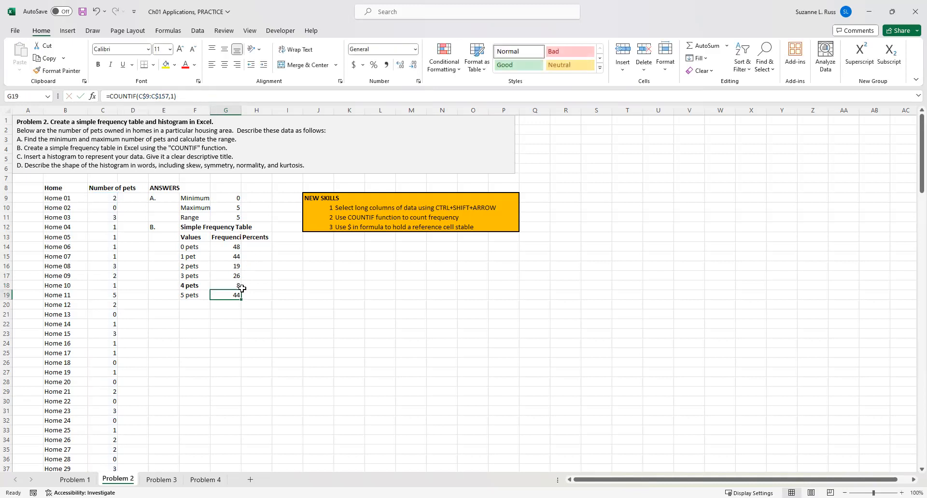
Change the criteria of the G19 COUNTIF formula to 5.
click(171, 96)
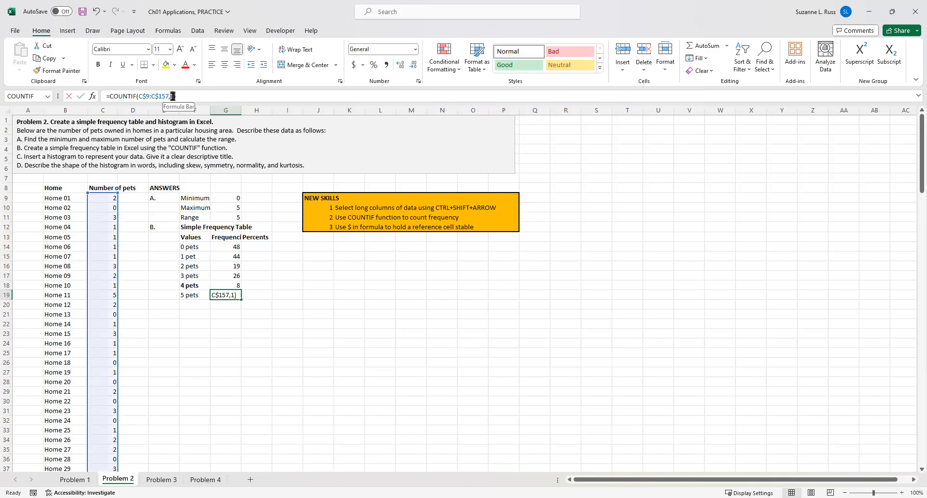
text(5)
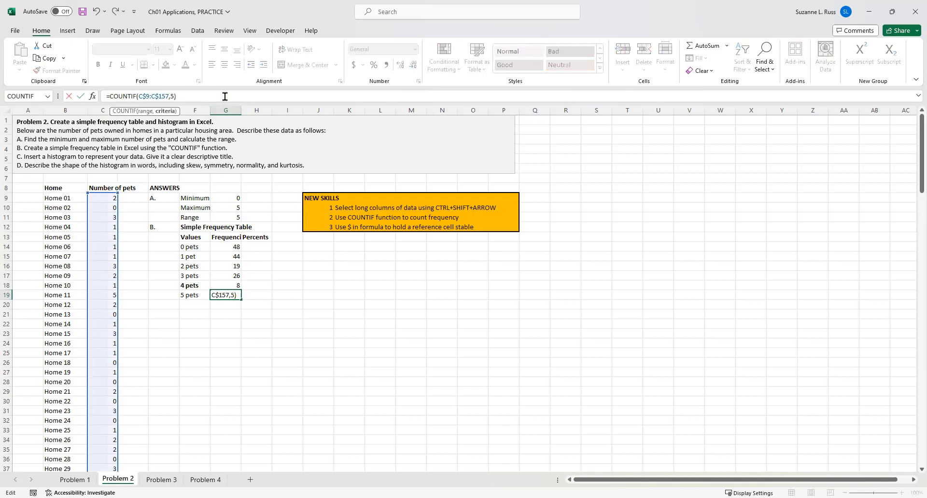
key(Return)
click(348, 303)
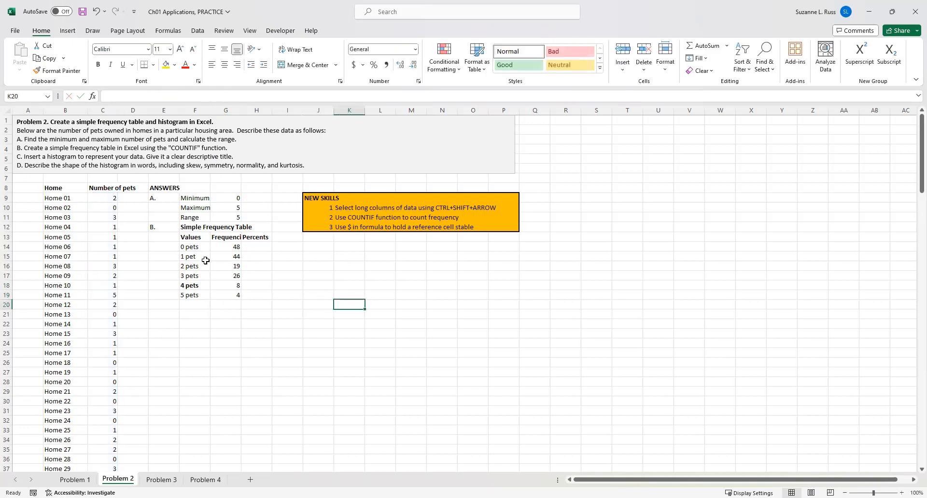
Scroll to the last row of the pets data and back to check where the data ends.
click(222, 305)
scroll(118, 300, down, 3)
scroll(118, 299, down, 20)
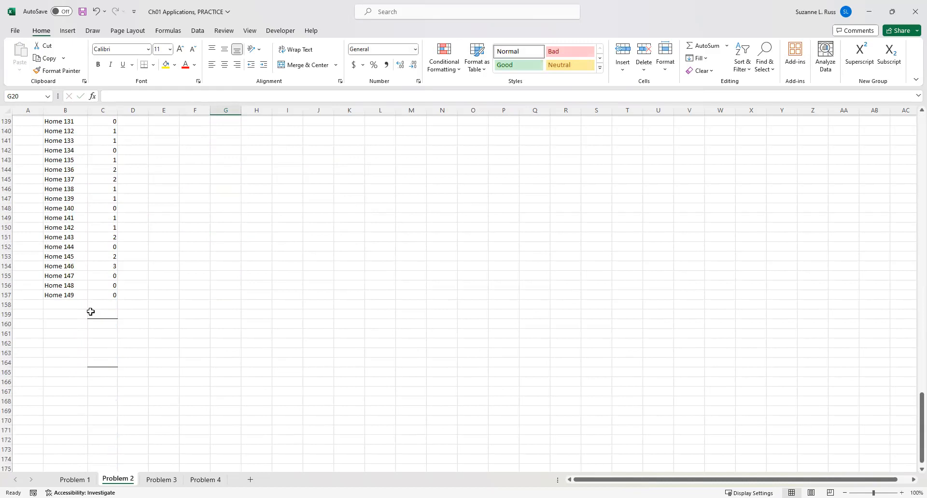
click(51, 296)
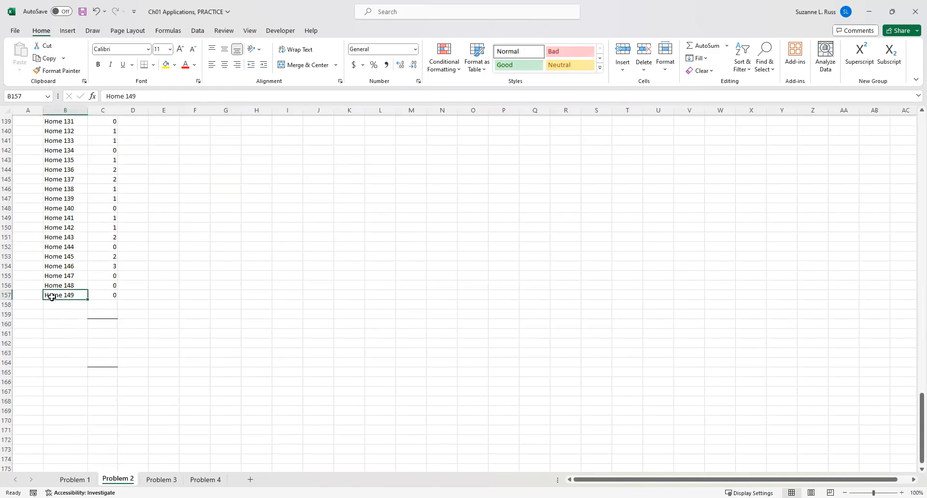
scroll(52, 296, up, 20)
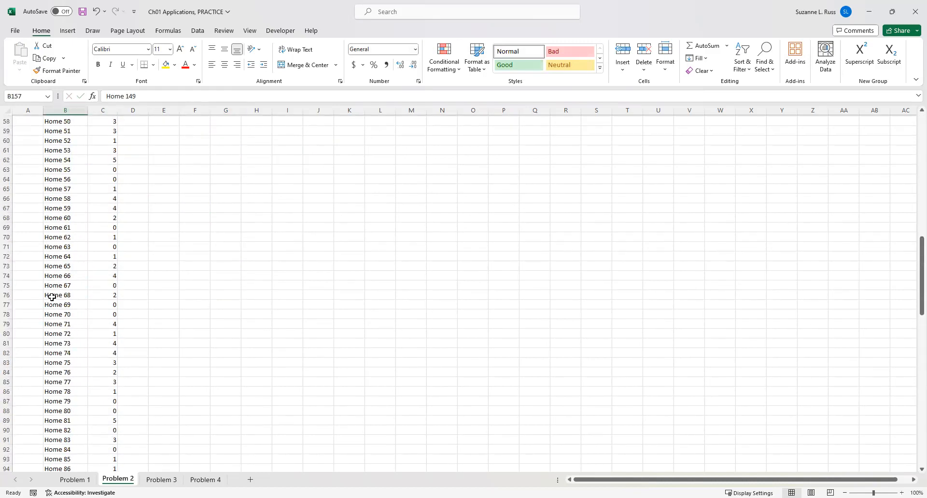
scroll(52, 296, up, 10)
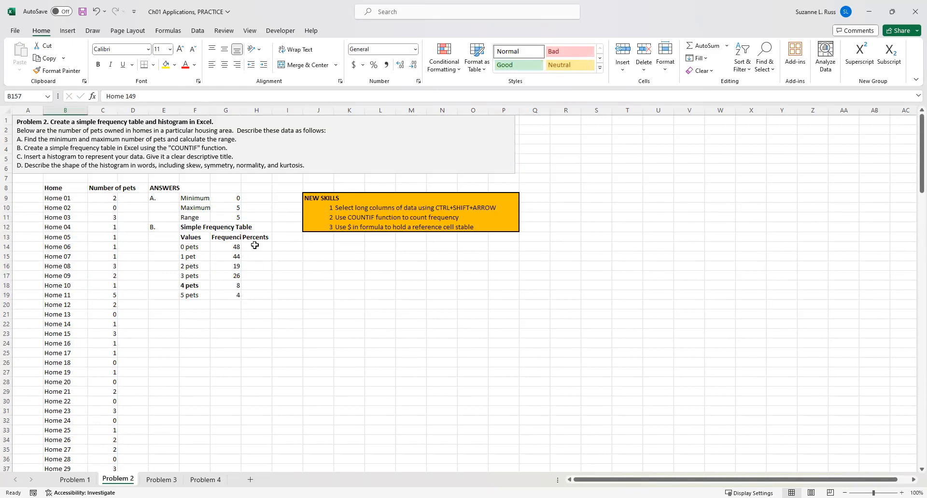
Enter a SUM formula in G20 totalling the frequencies in G14:G19.
click(225, 307)
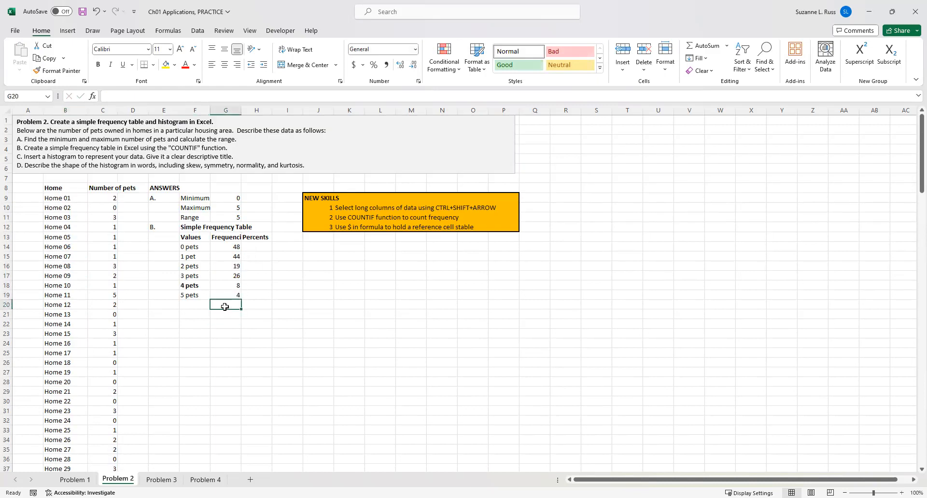
text(=)
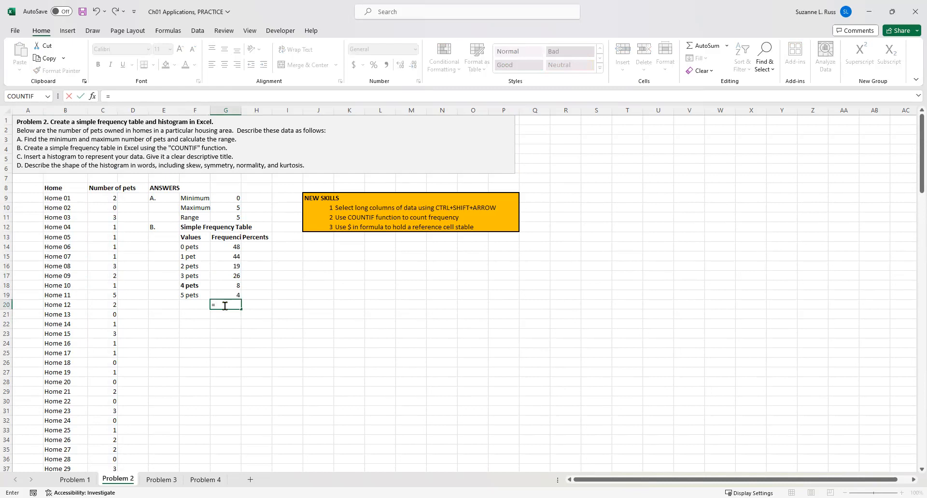
text(SUM)
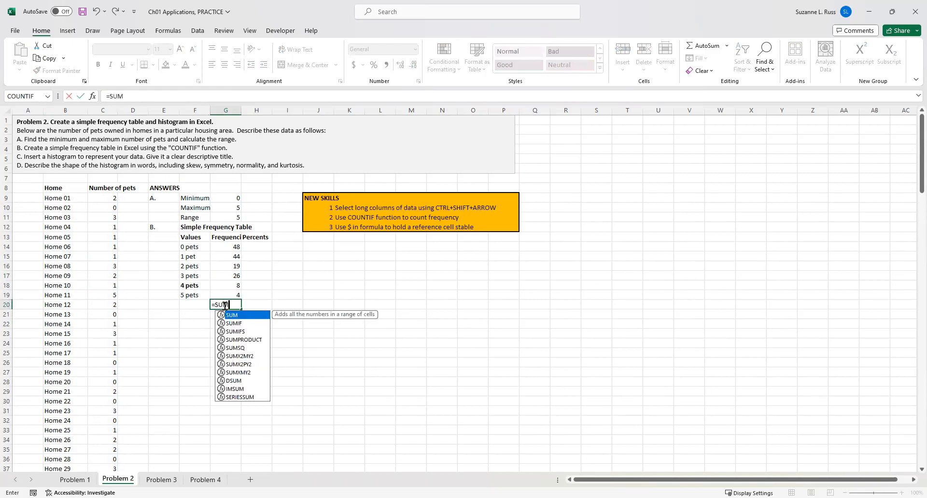
text(()
click(230, 251)
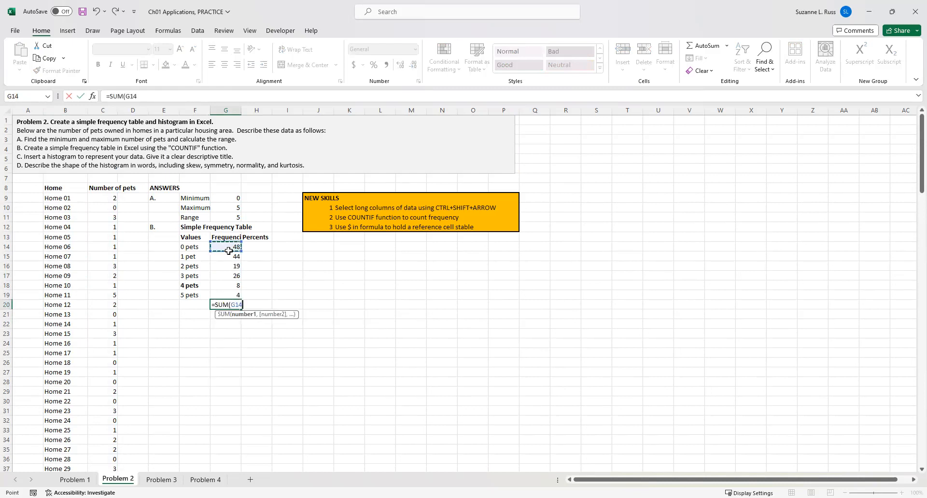
shift+click(229, 294)
key(Return)
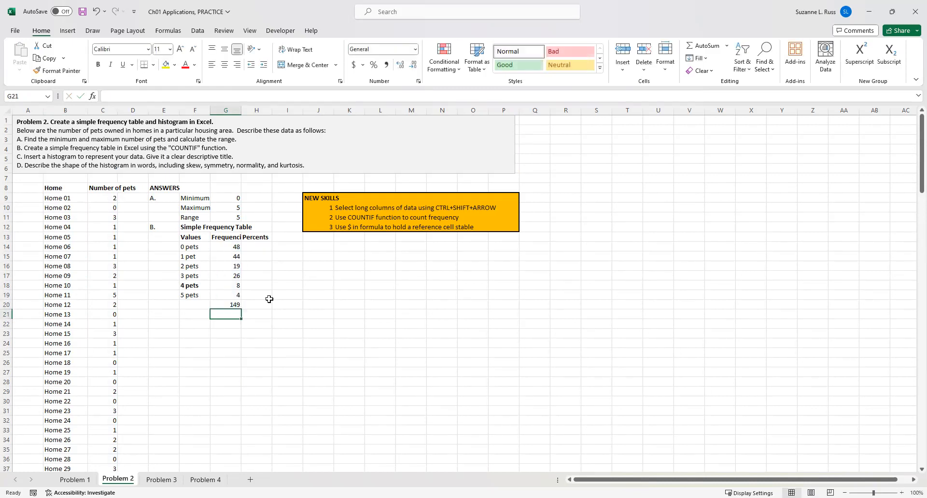
Label F20 as TOTAL and make the F20:G20 total row bold.
click(223, 304)
click(194, 306)
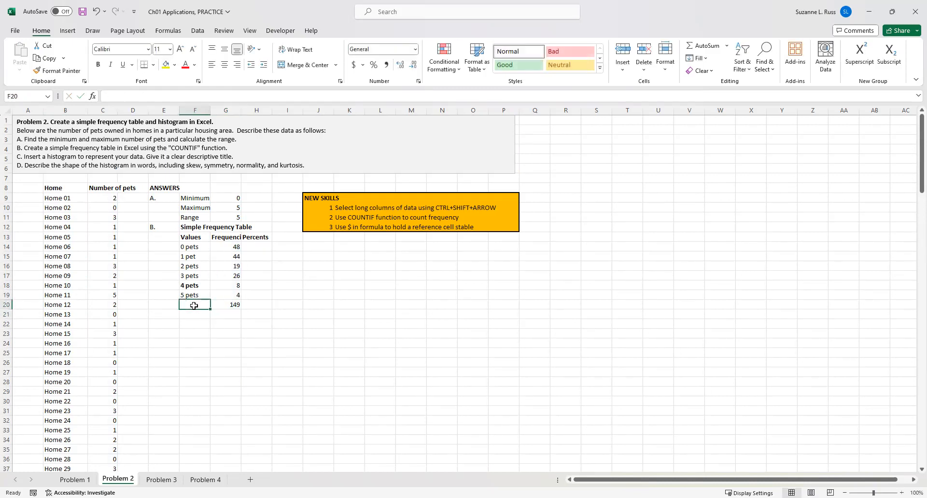
text(TOTAL)
click(229, 353)
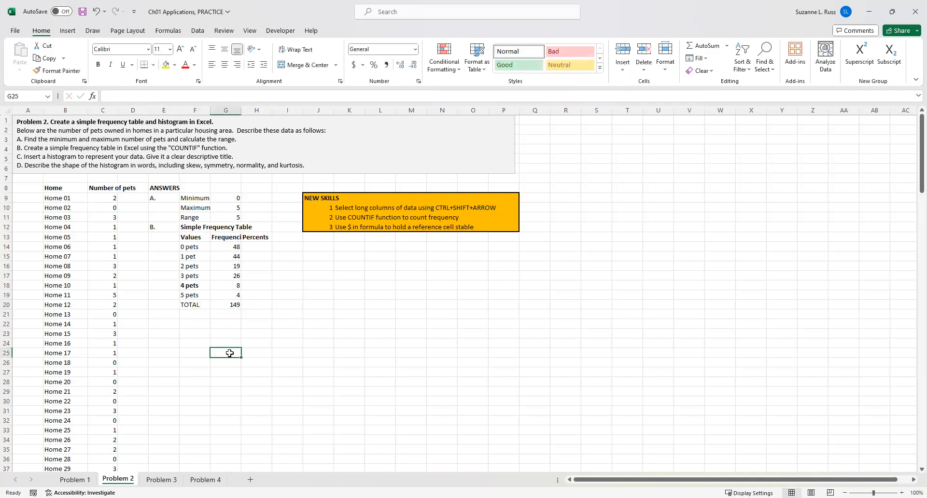
drag(188, 306, 224, 309)
key(ctrl+b)
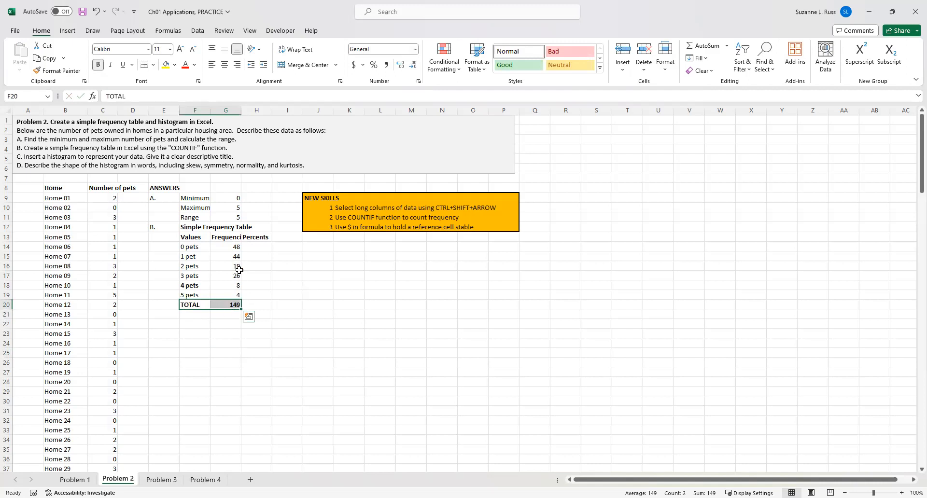
Type the note 'Percent = Frequency / Total' in J14.
click(262, 249)
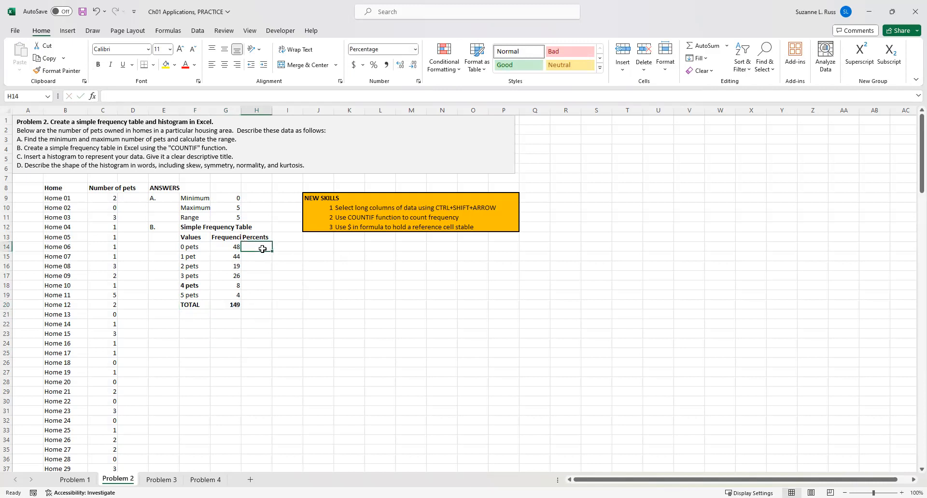
click(308, 247)
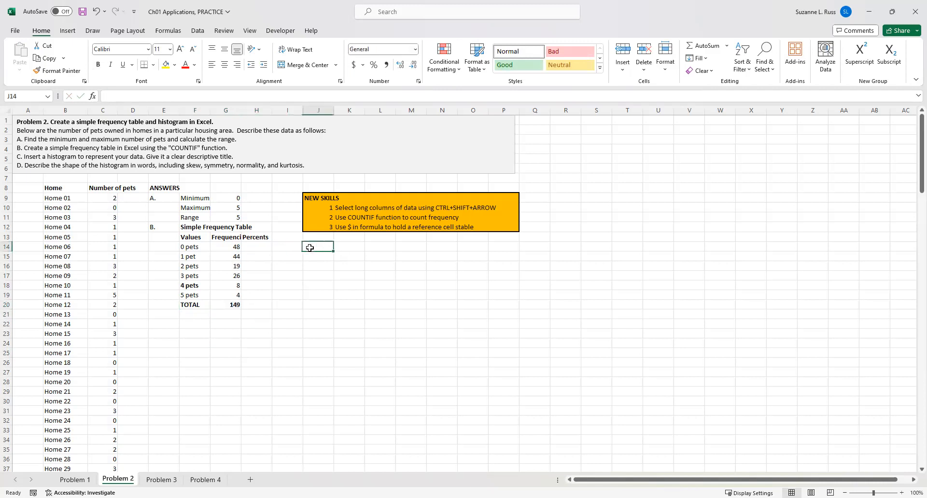
text(Percent)
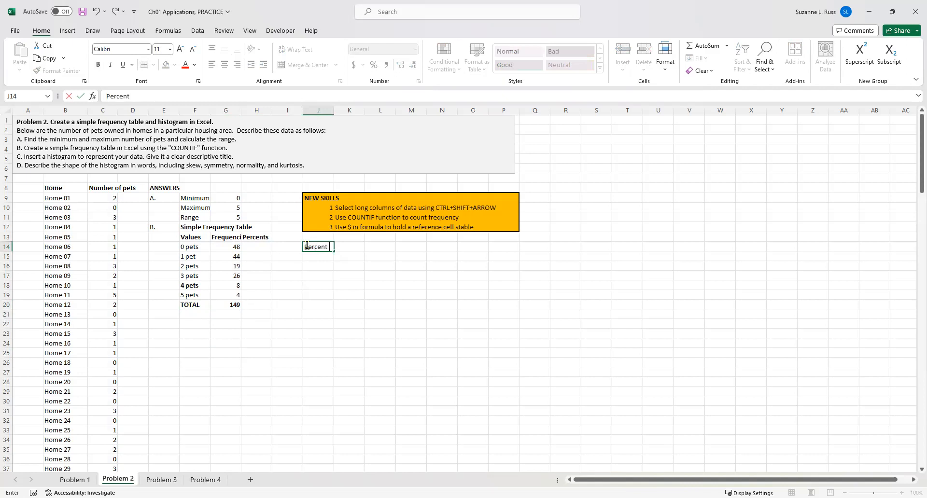
text( = Frequency / Total)
Enter the formula =G14/G20 in H14 to compute the percent for 0 pets.
click(246, 249)
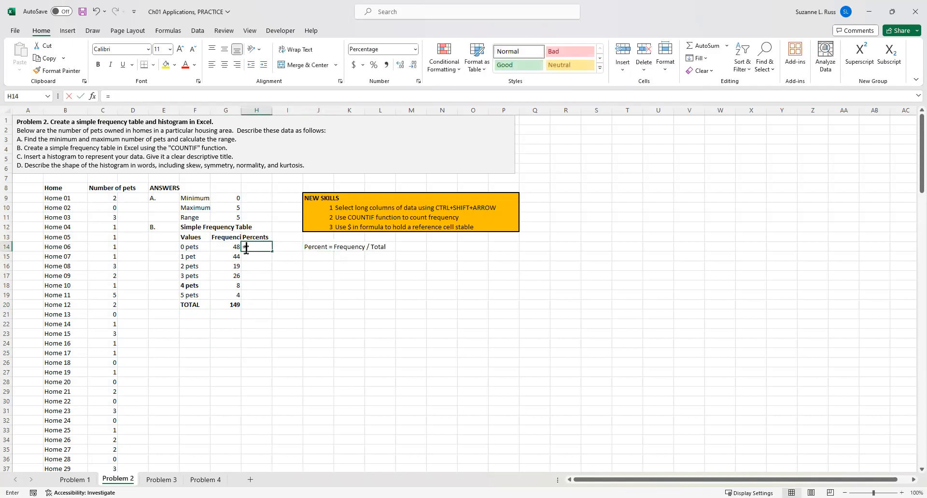
text(=)
click(229, 249)
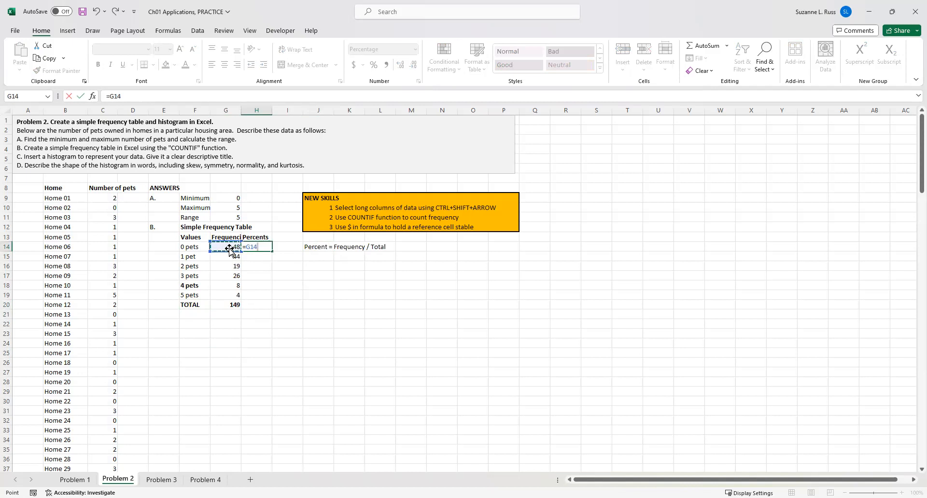
text(/)
click(233, 303)
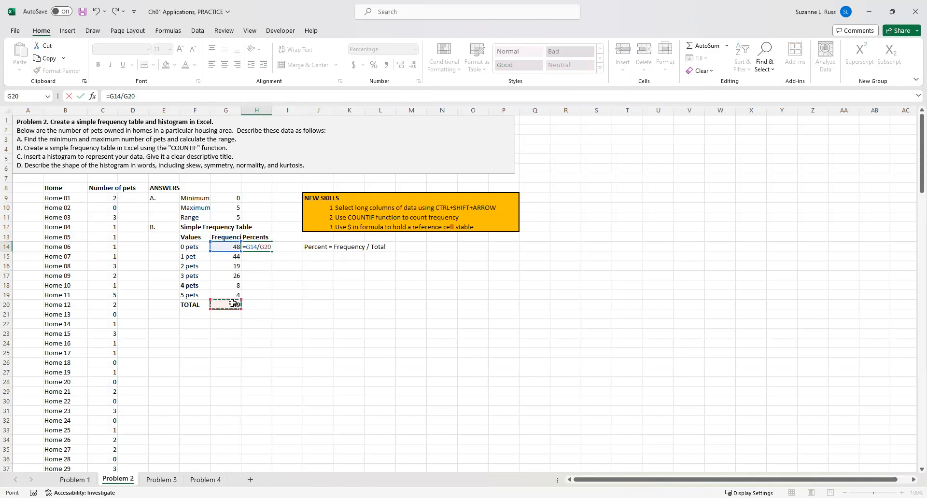
key(Return)
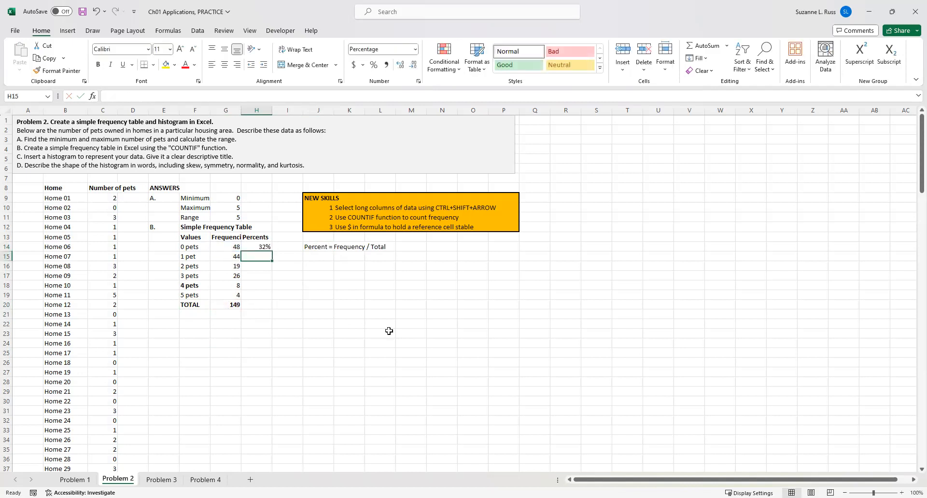
Check the percentage number format and decimal places of H14 in Format Cells.
click(266, 247)
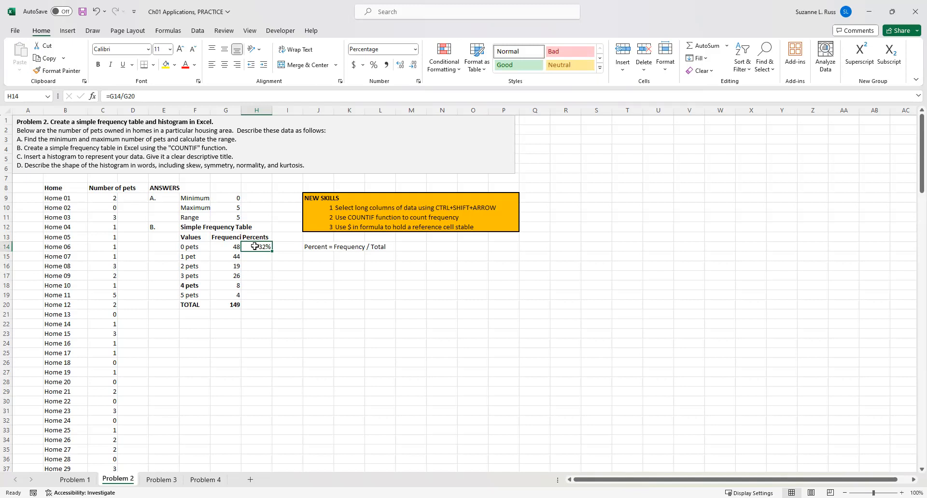
right_click(255, 247)
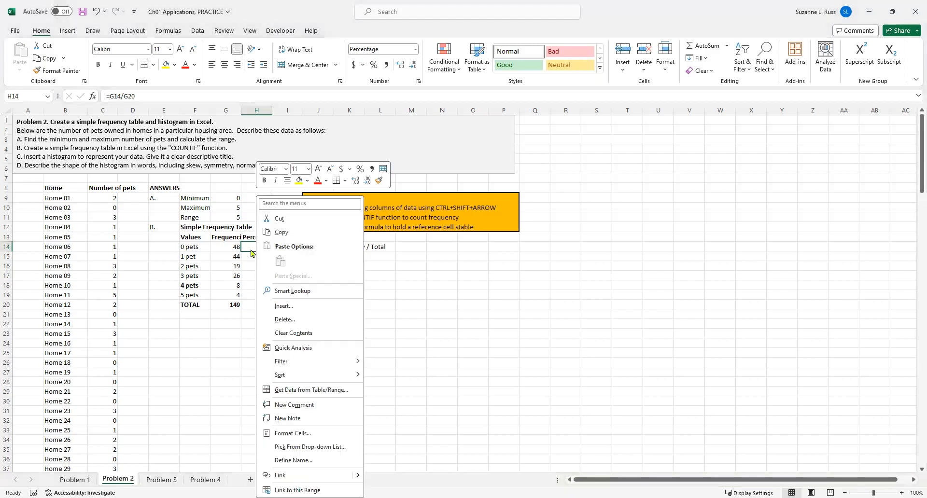
click(289, 433)
click(184, 286)
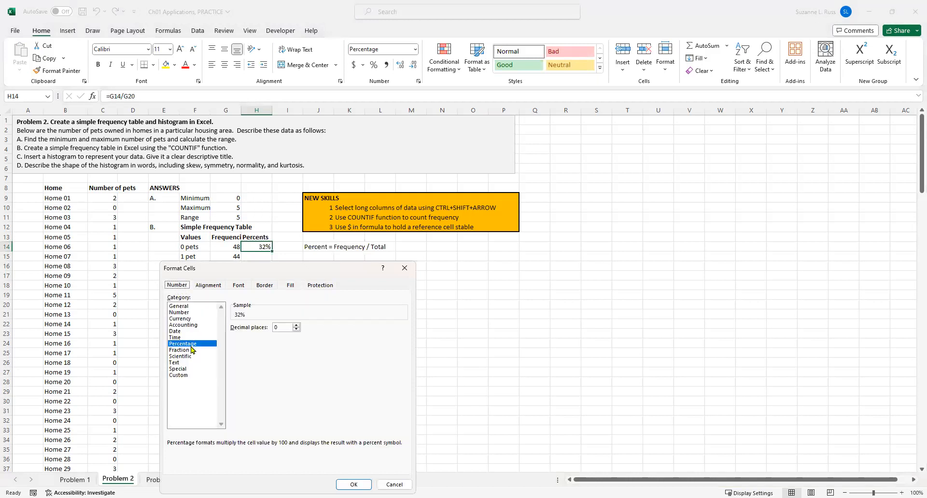
click(296, 330)
click(353, 485)
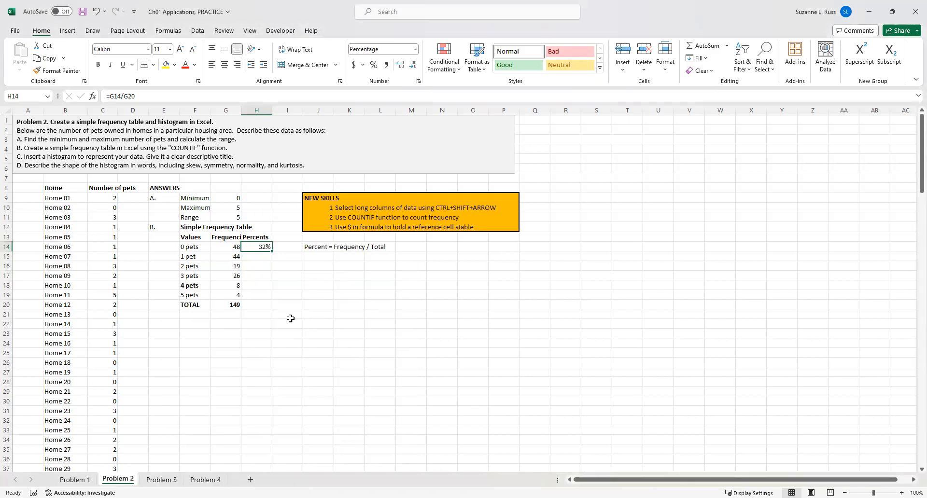
Enter the formula =G15/G20 in H15 to compute the percent for 1 pet.
click(256, 259)
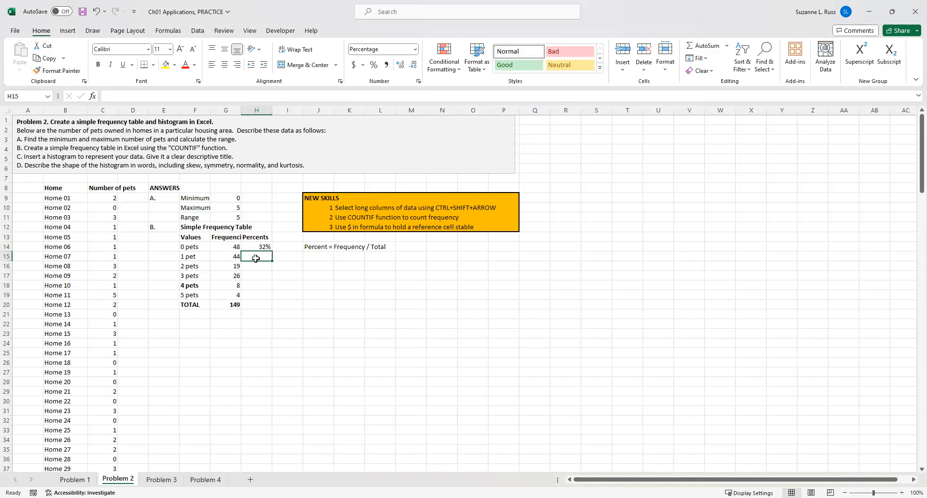
text(=)
click(226, 259)
text(/)
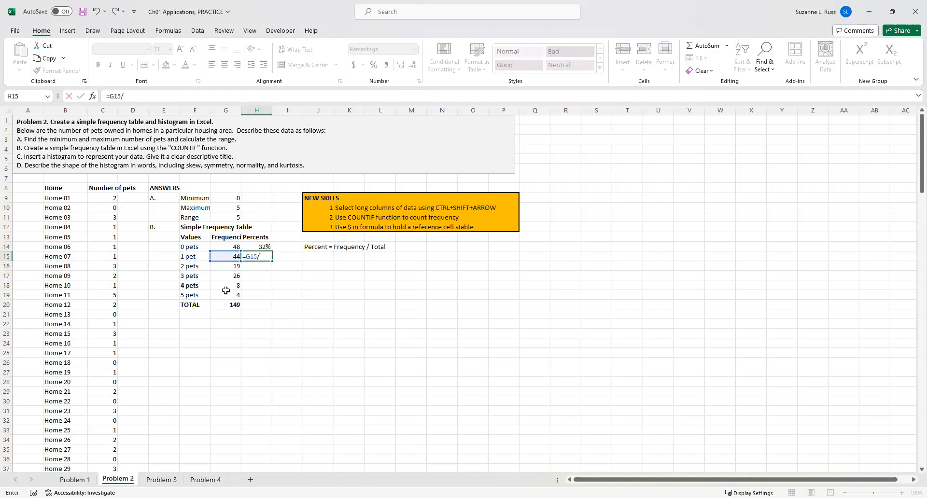
click(229, 302)
key(Return)
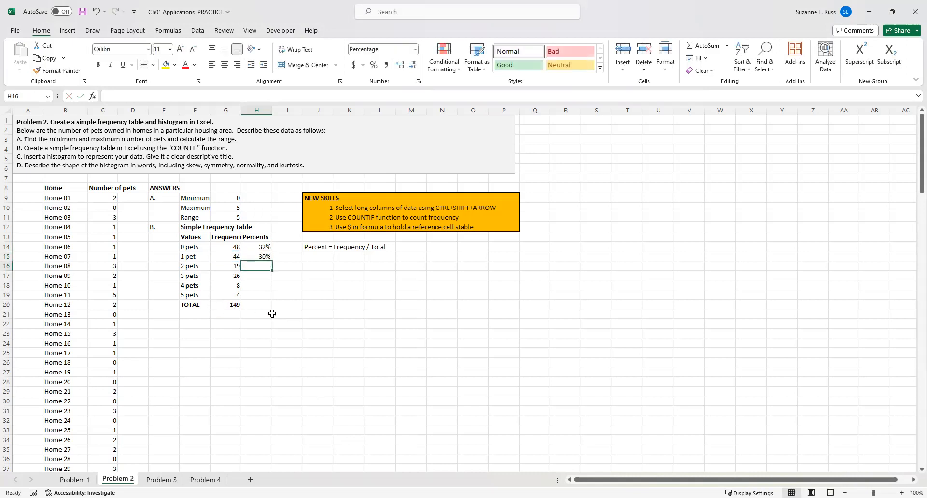
Try copying the H15 formula into H16, then clear the formula from H16.
click(251, 257)
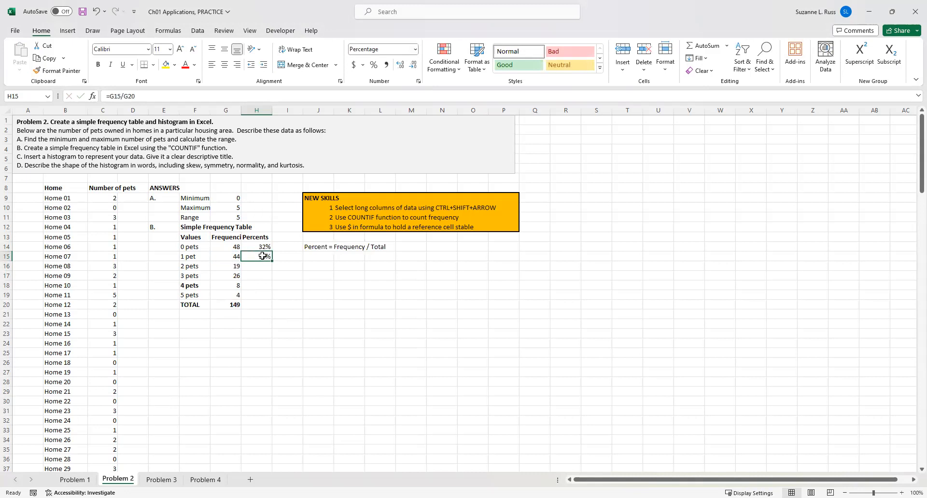
key(ctrl+c)
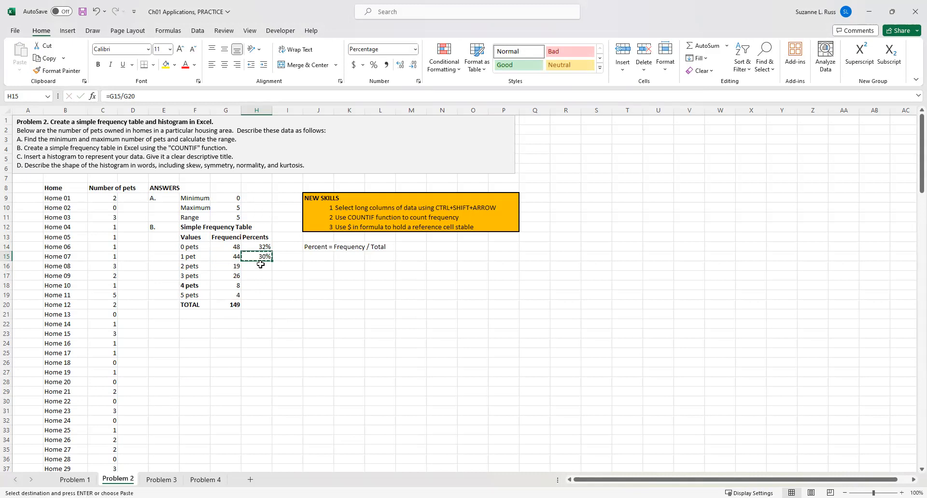
click(263, 266)
key(ctrl+v)
click(343, 282)
click(349, 237)
click(267, 267)
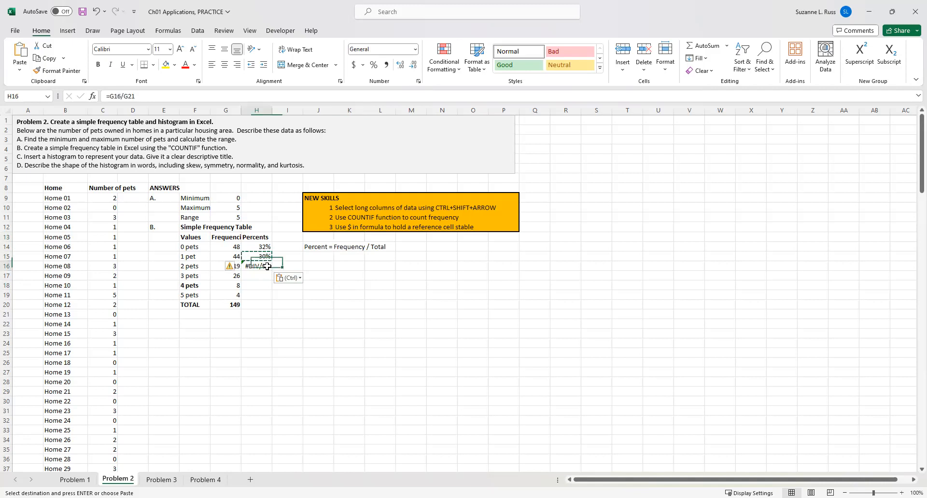
click(167, 95)
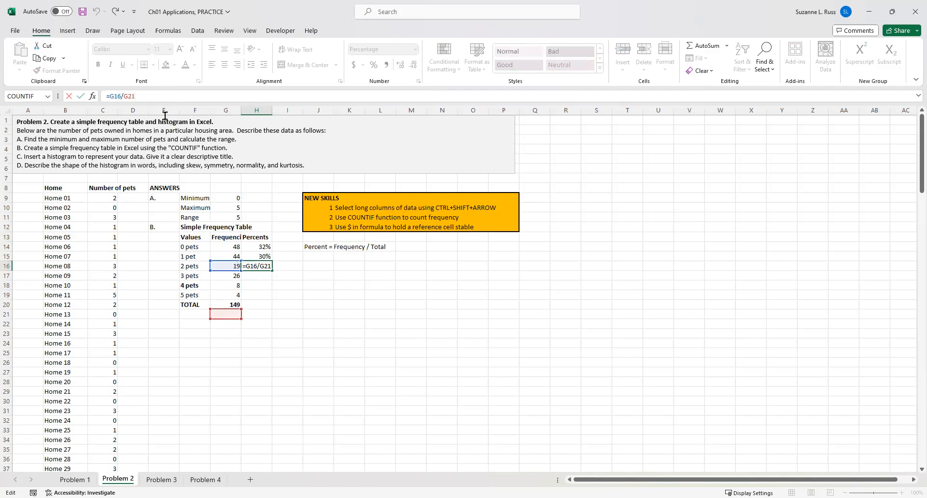
drag(160, 100, 86, 106)
key(BackSpace)
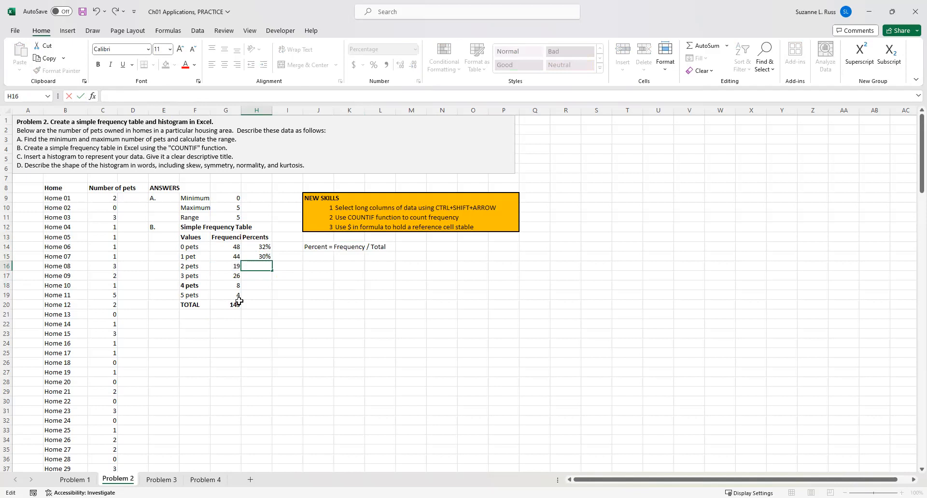
Lock the total's row in H15's formula, changing it to =G15/G$20.
click(252, 256)
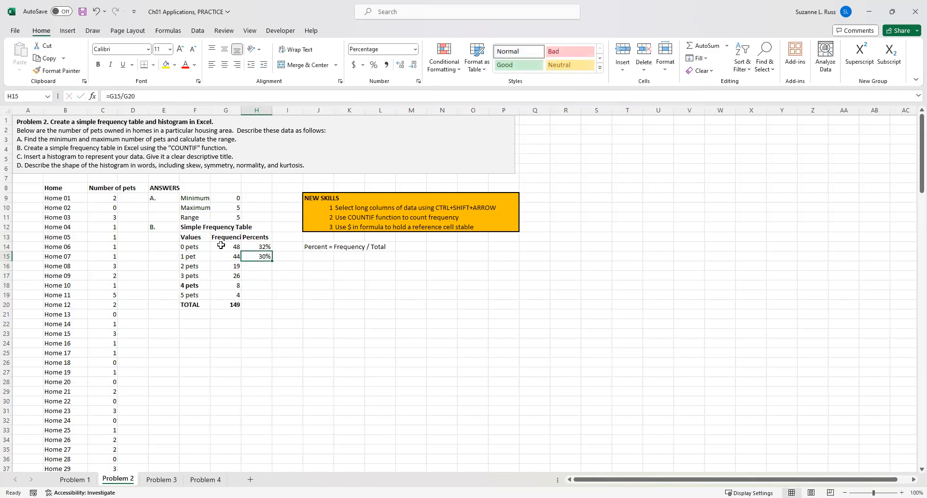
click(128, 96)
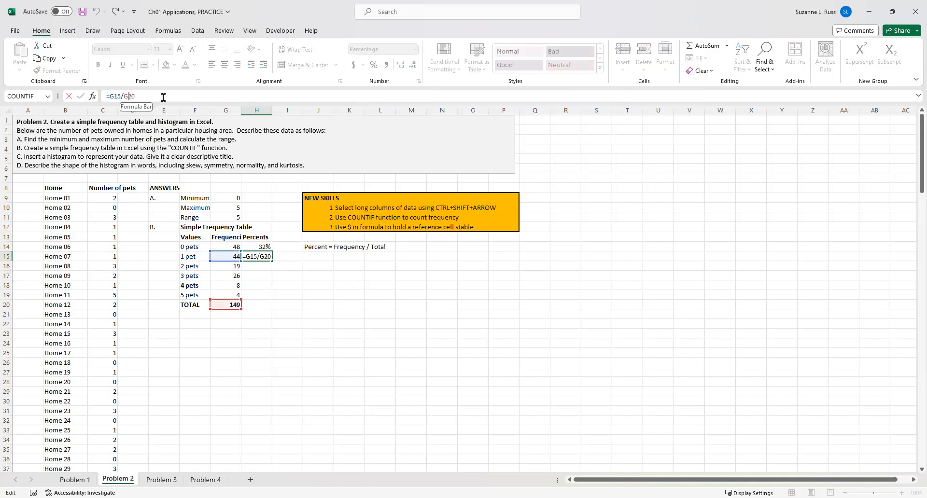
text($)
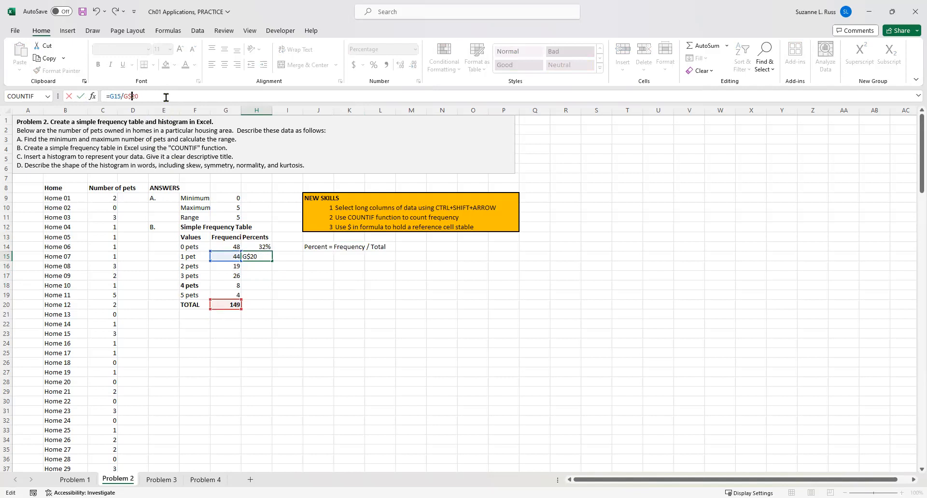
key(Return)
Paste the H15 formula into H16:H19, then undo the paste.
click(247, 258)
key(ctrl+c)
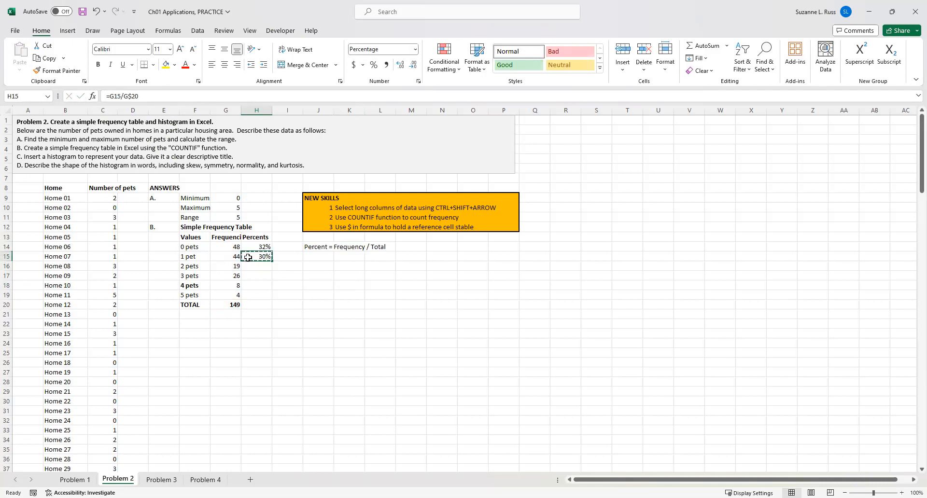
drag(252, 270, 260, 295)
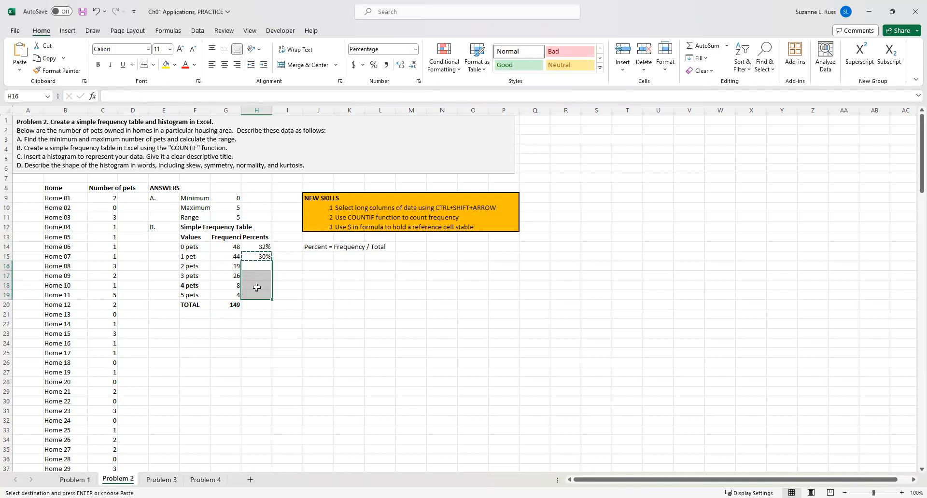
key(ctrl+v)
key(ctrl)
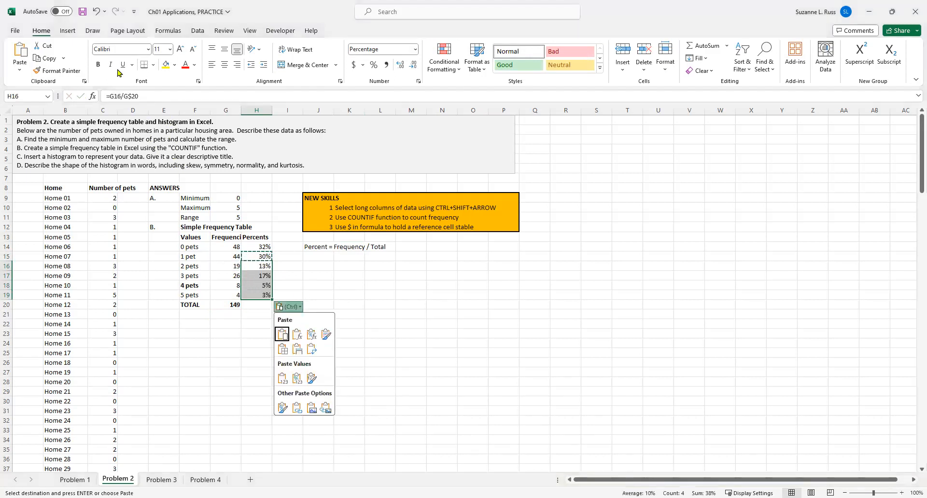
click(96, 14)
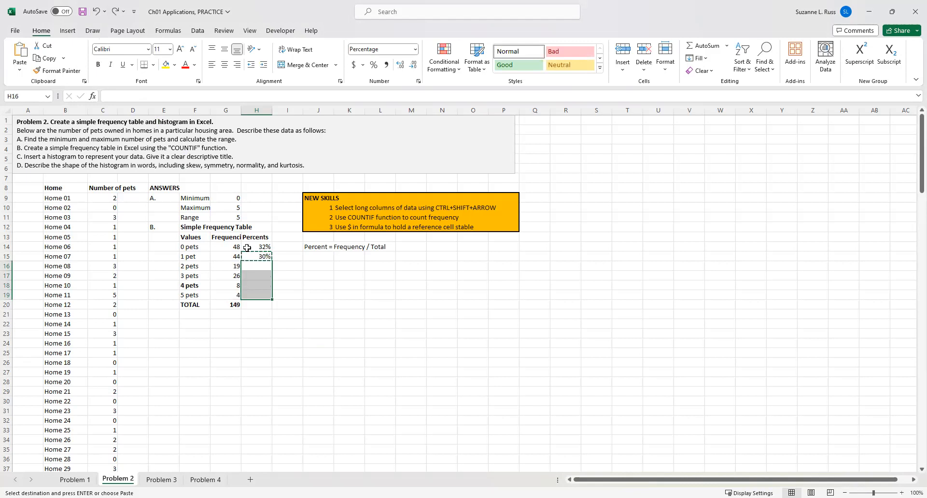
Fill the H15 percent formula down through H19.
click(280, 264)
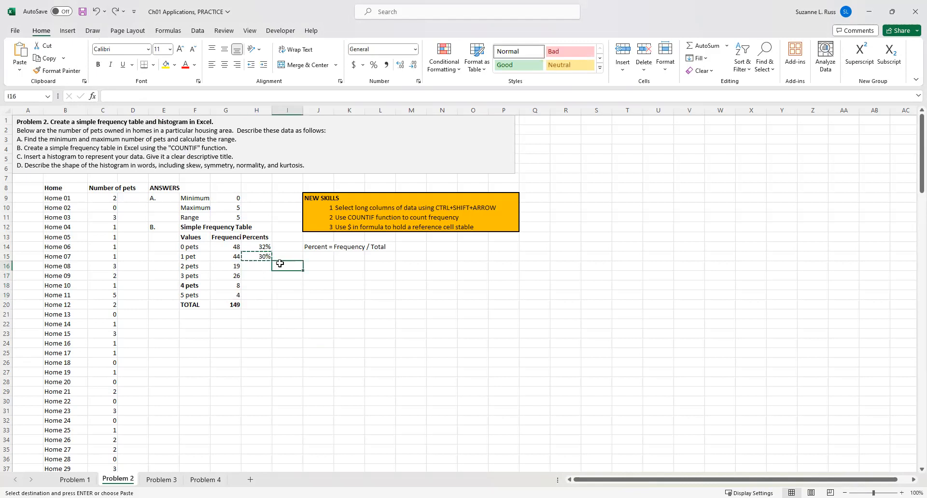
click(267, 257)
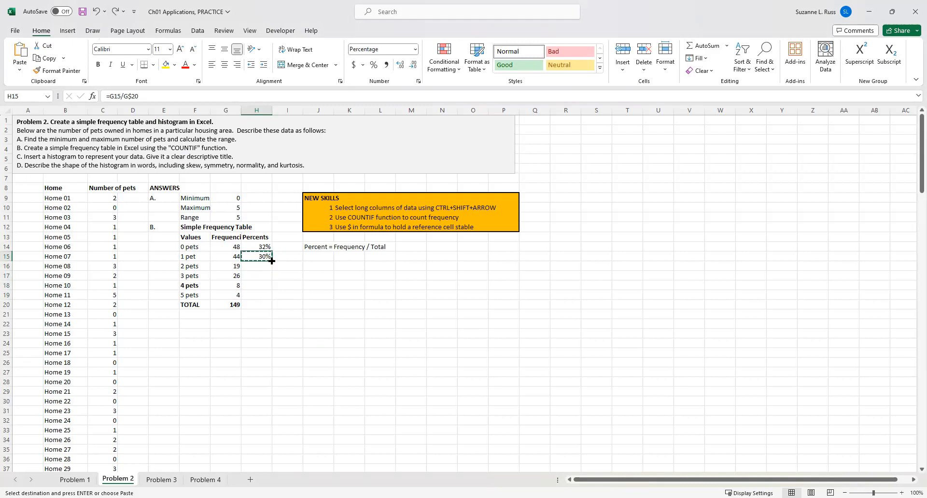
drag(272, 261, 272, 297)
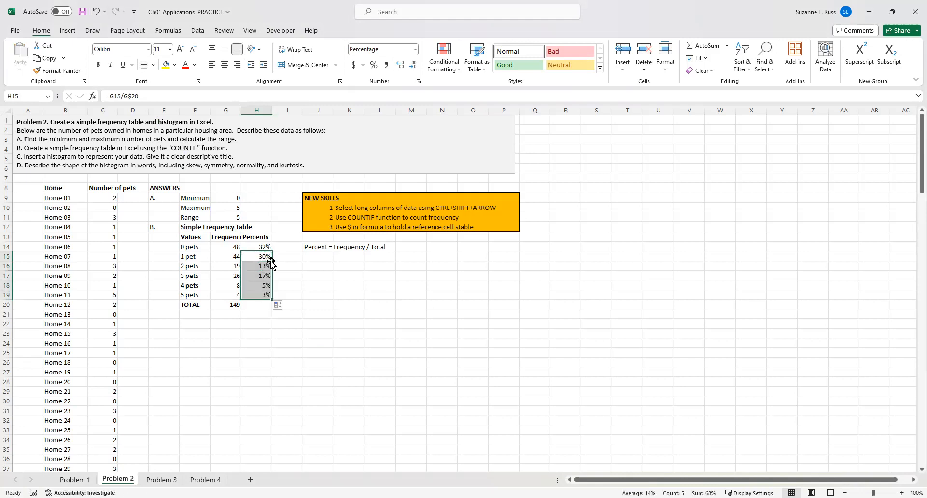
click(328, 278)
double_click(332, 305)
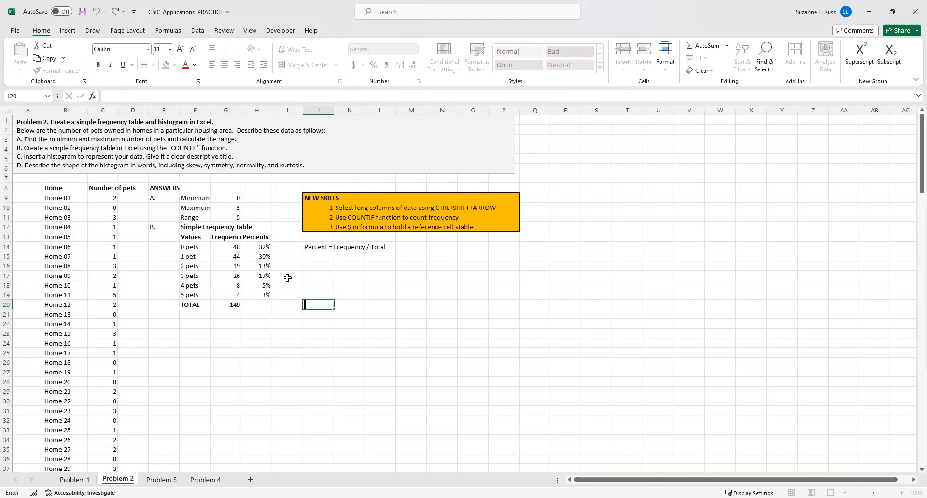
Apply Percentage format with 0 decimal places to the percents in H14:H19.
drag(257, 247, 256, 295)
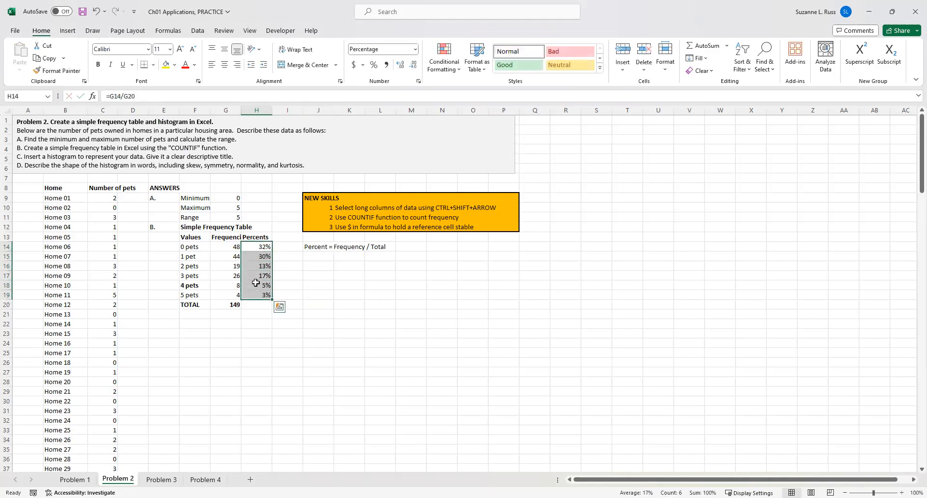
right_click(256, 283)
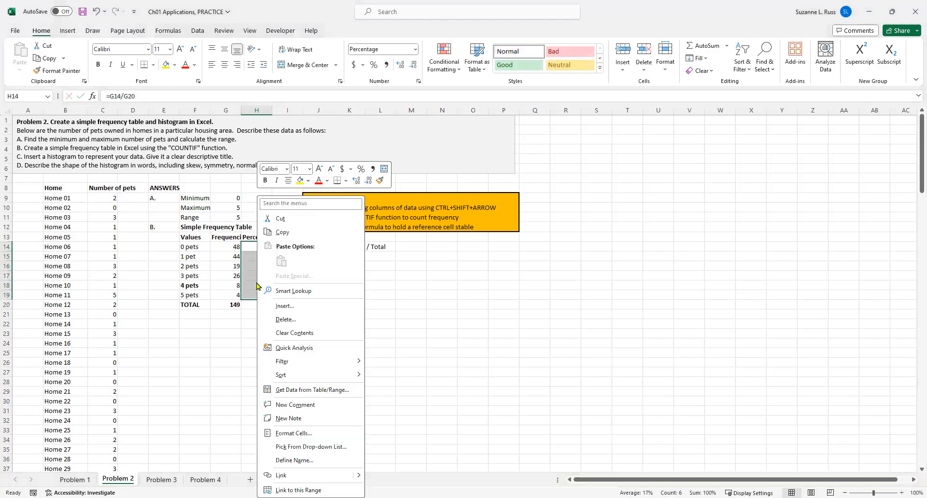
click(289, 435)
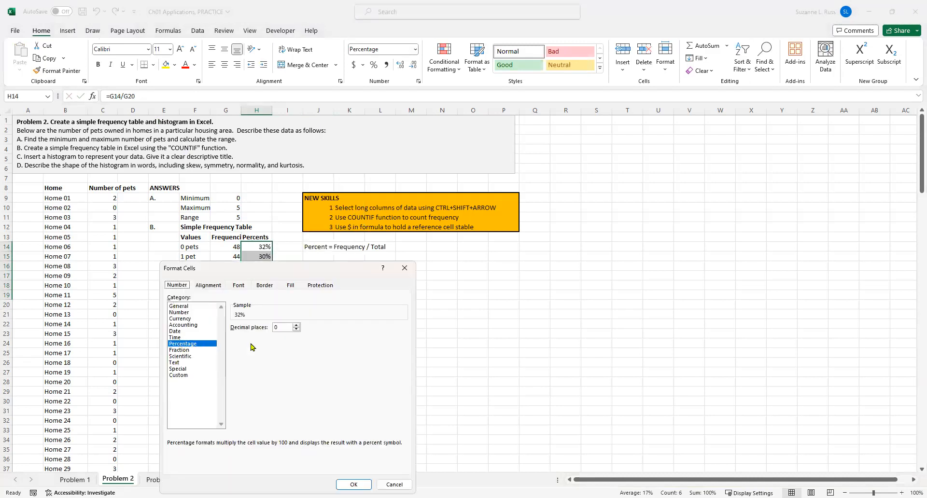
click(354, 484)
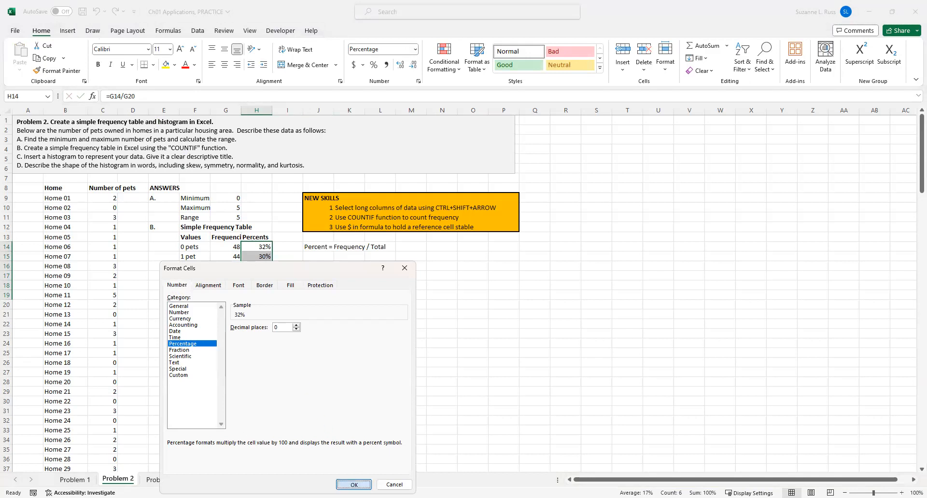
click(429, 381)
click(334, 362)
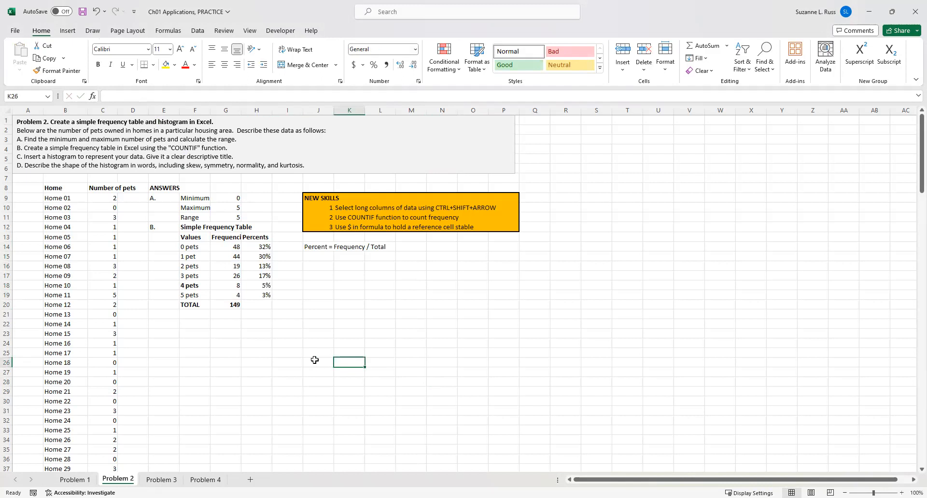
Label part C by entering 'C' in E21 and 'Histogram' in F21.
click(163, 317)
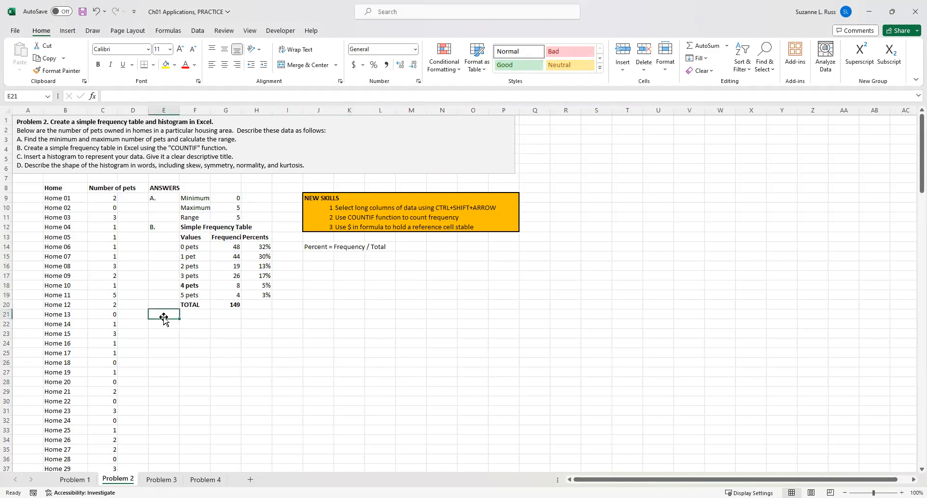
text(C.)
key(Tab)
text(Histogram)
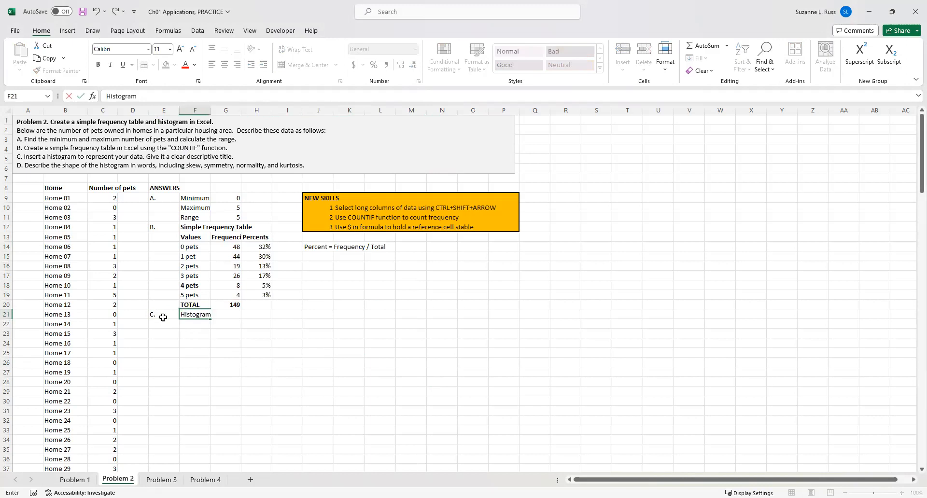
click(346, 353)
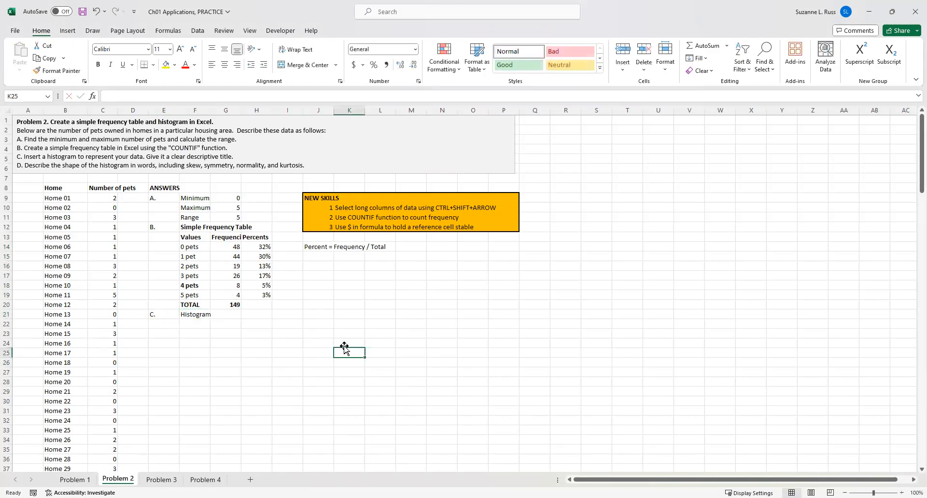
Insert a 2-D clustered column chart from the values and frequencies in F14:G19.
click(190, 248)
drag(190, 248, 228, 296)
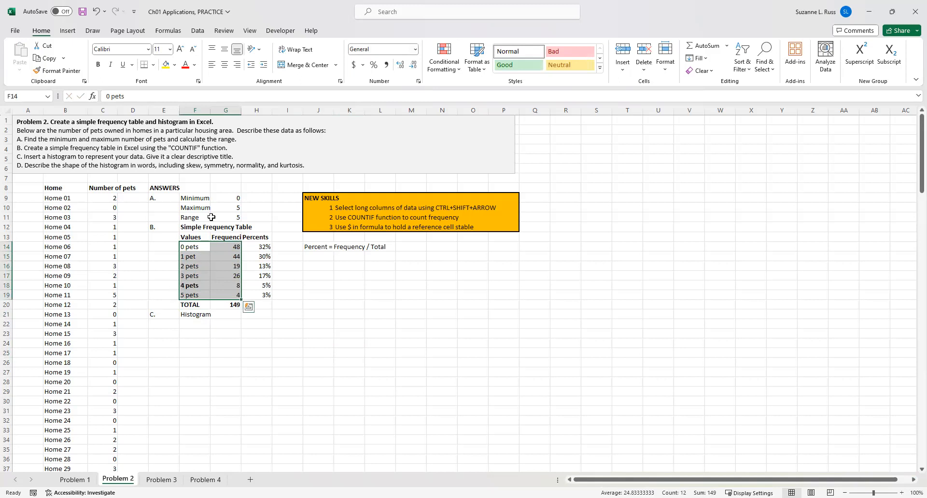
click(68, 31)
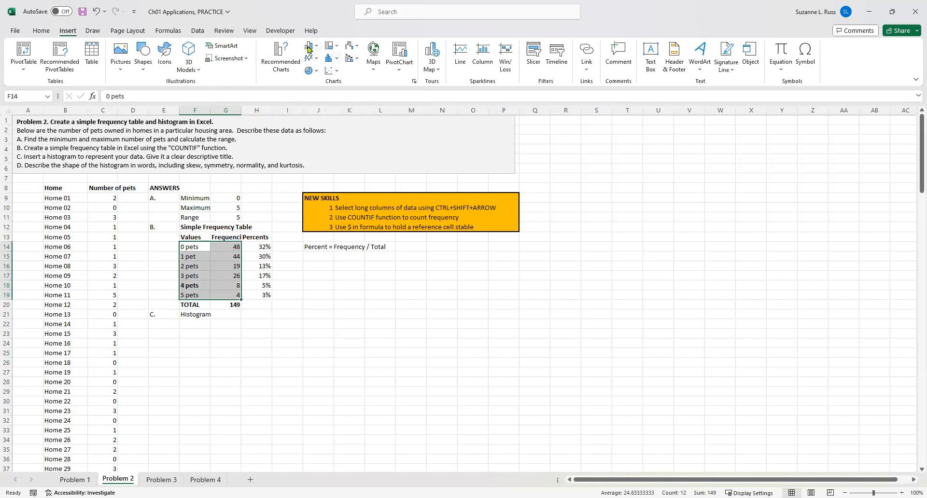
click(308, 48)
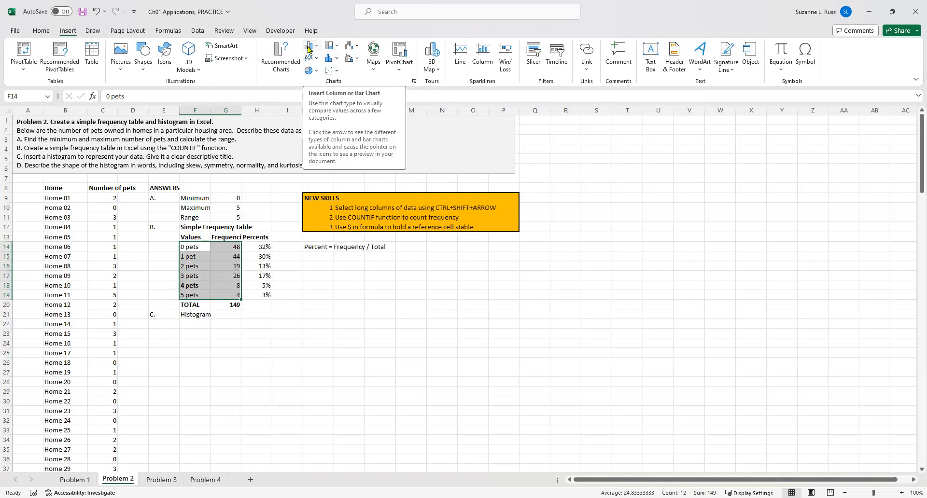
click(308, 49)
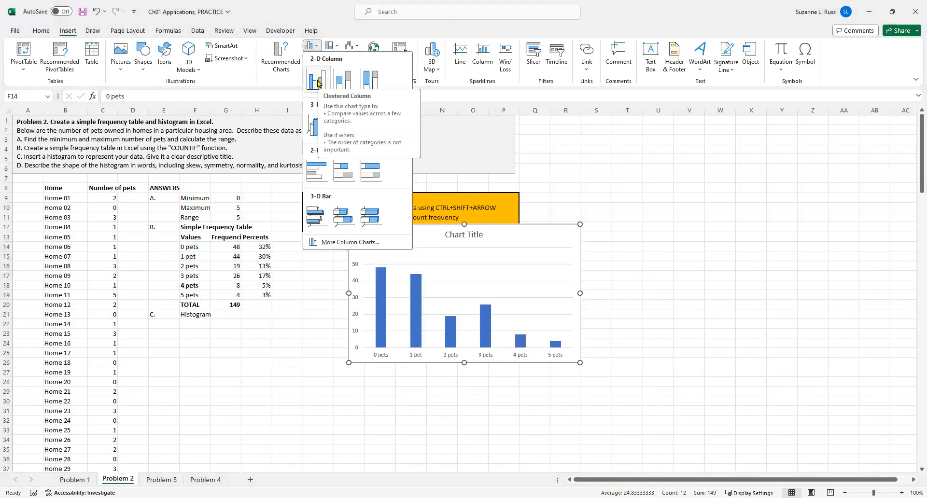
click(318, 83)
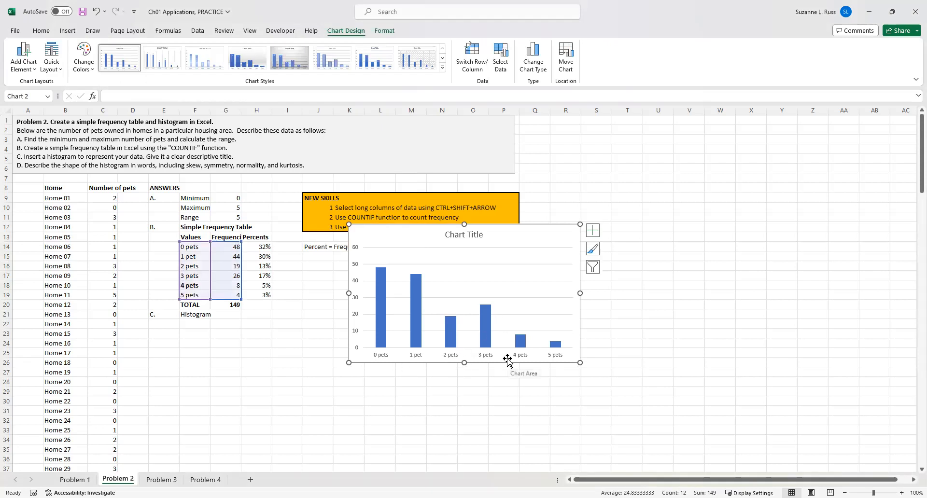
Remove the gap width between the histogram's columns in the data series format settings.
click(486, 318)
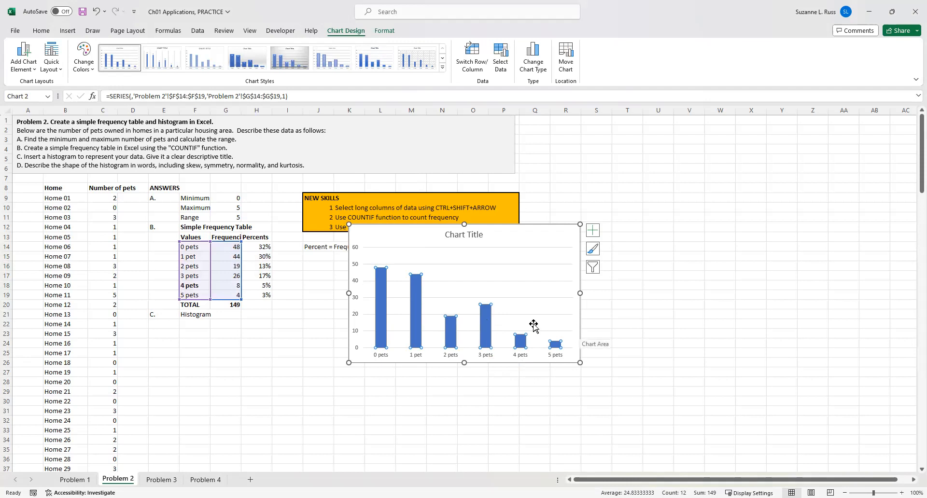
right_click(487, 323)
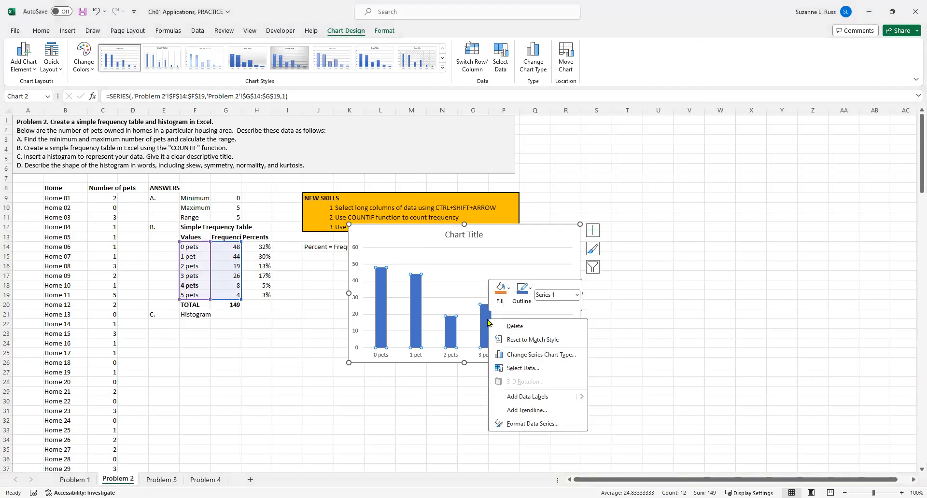
click(530, 424)
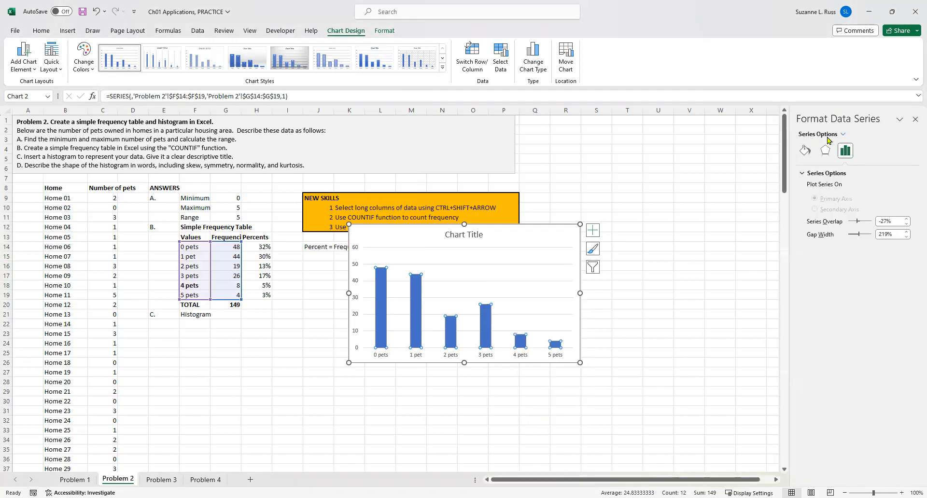
click(805, 152)
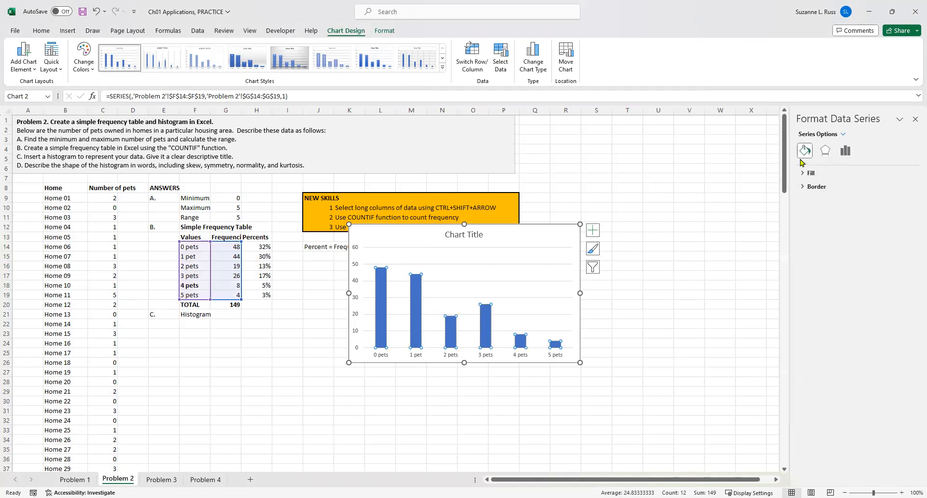
click(826, 152)
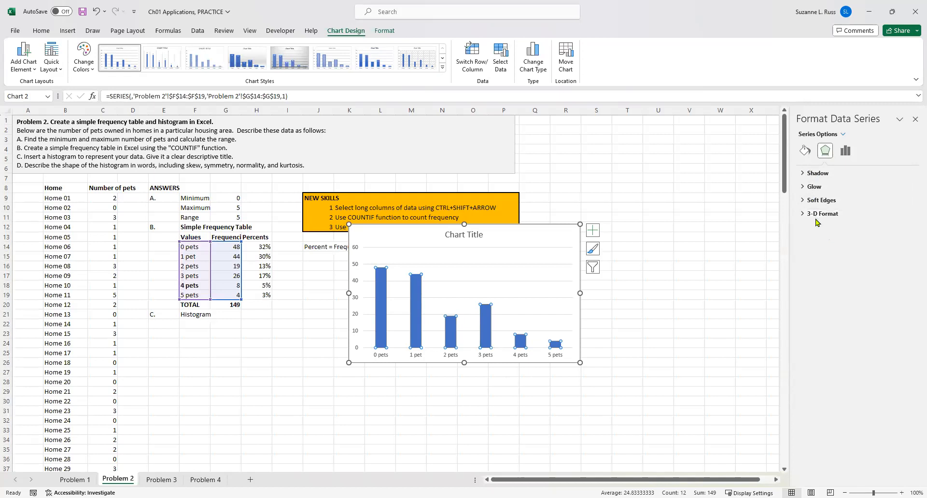
click(846, 151)
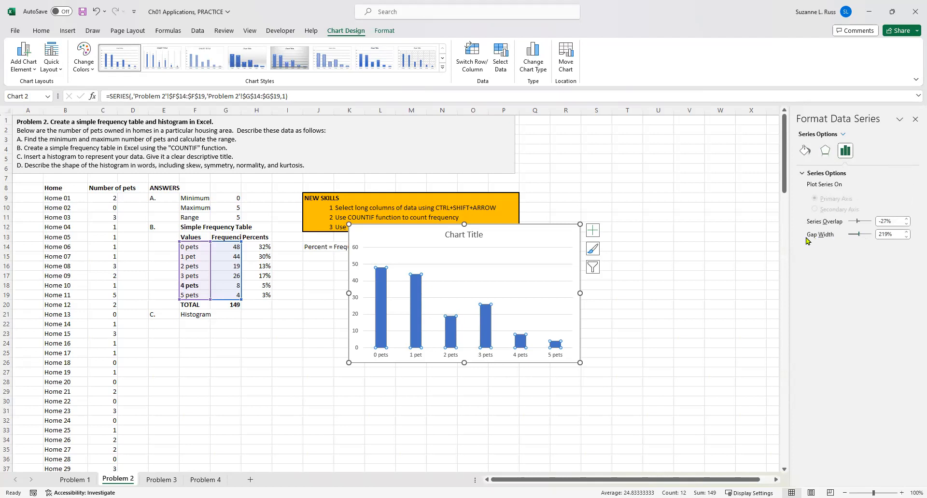
drag(859, 236, 846, 235)
click(689, 268)
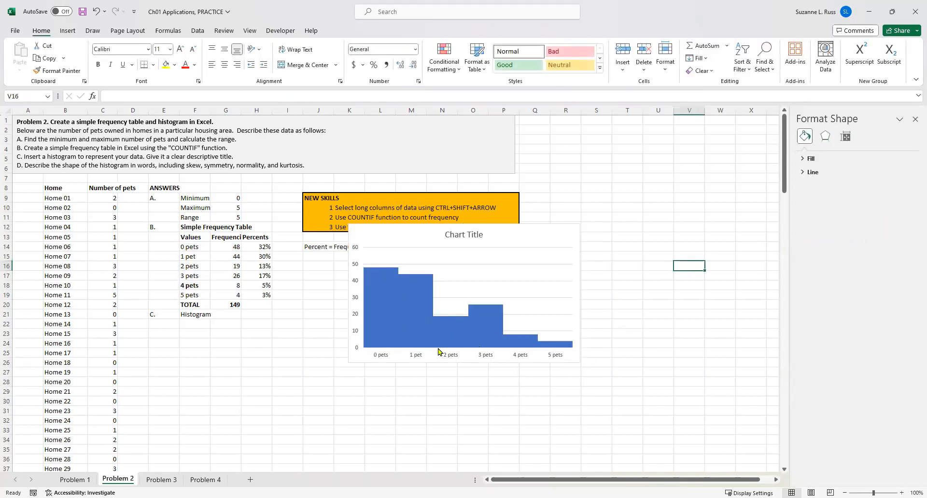
Title the chart 'Chart 1. Histogram of the number of pets living in homes in a particular housing area'.
click(451, 237)
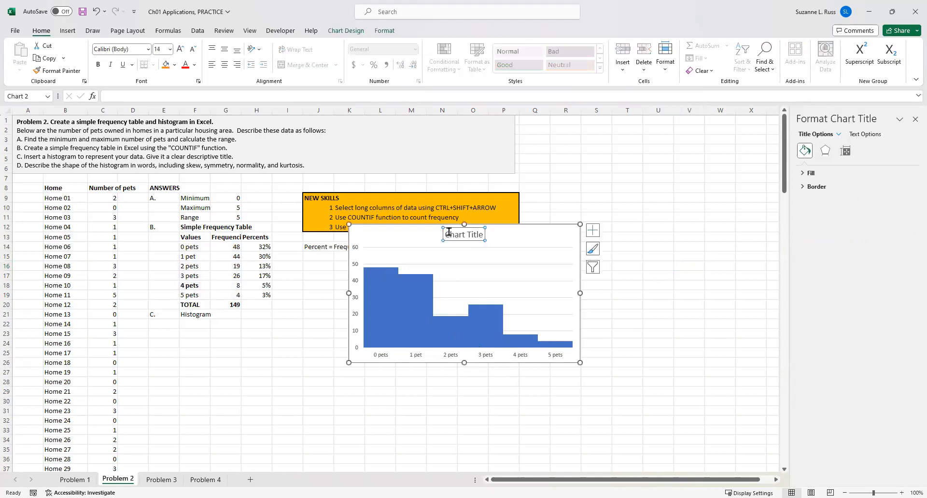
drag(445, 235, 489, 235)
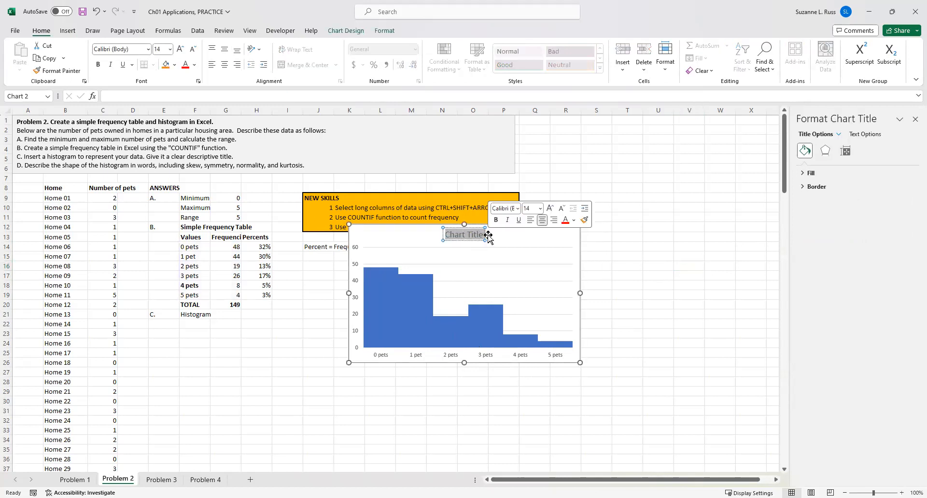
text(H)
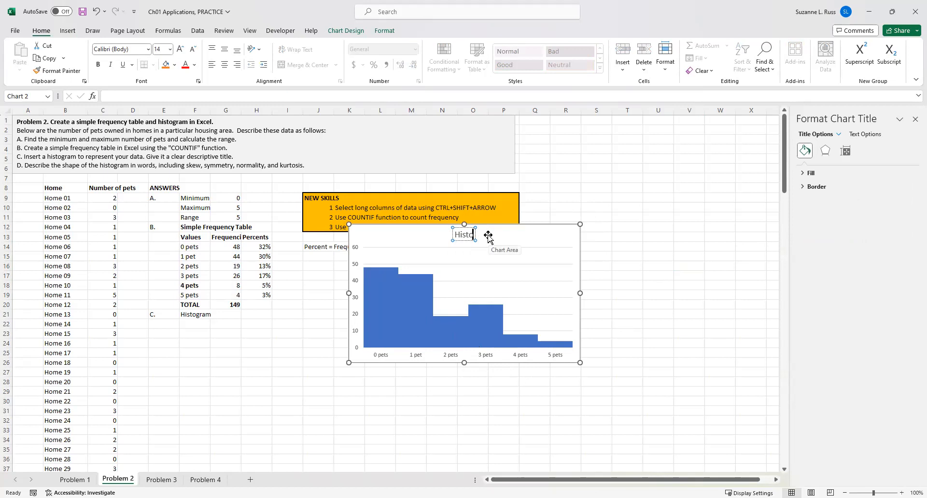
key(BackSpace)
text(Chart 1. Histo)
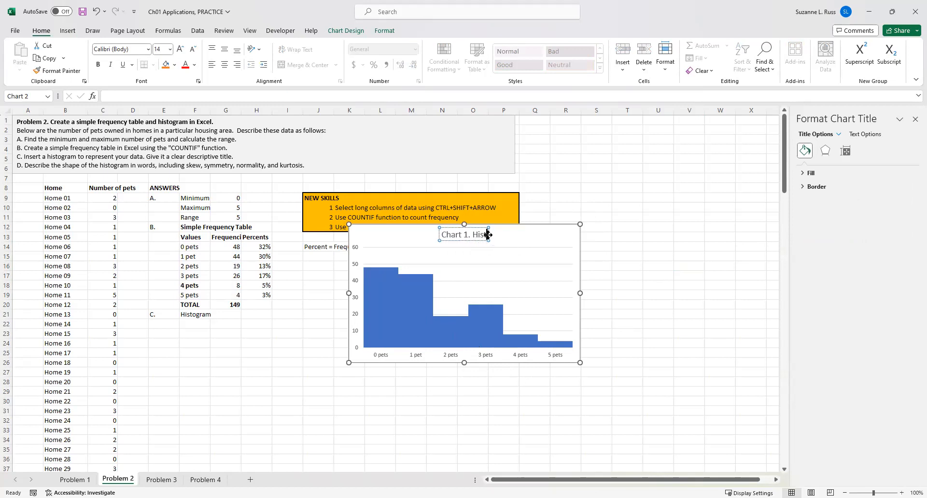
text(gram o)
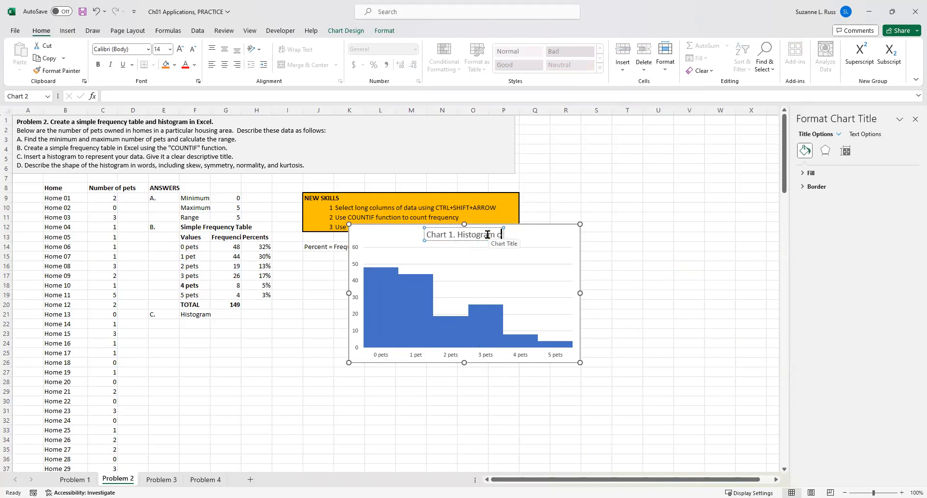
text(f the number of)
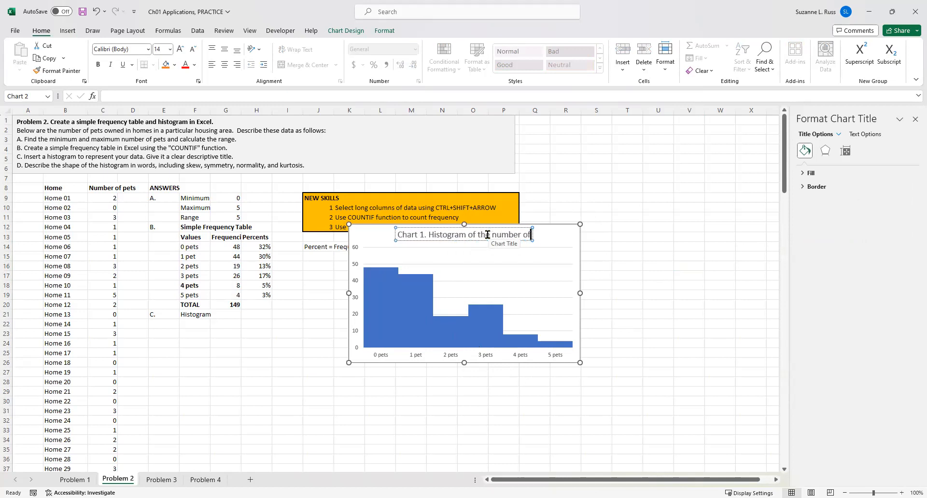
text( pets ow)
key(BackSpace)
key(BackSpace)
key(BackSpace)
text(living hin)
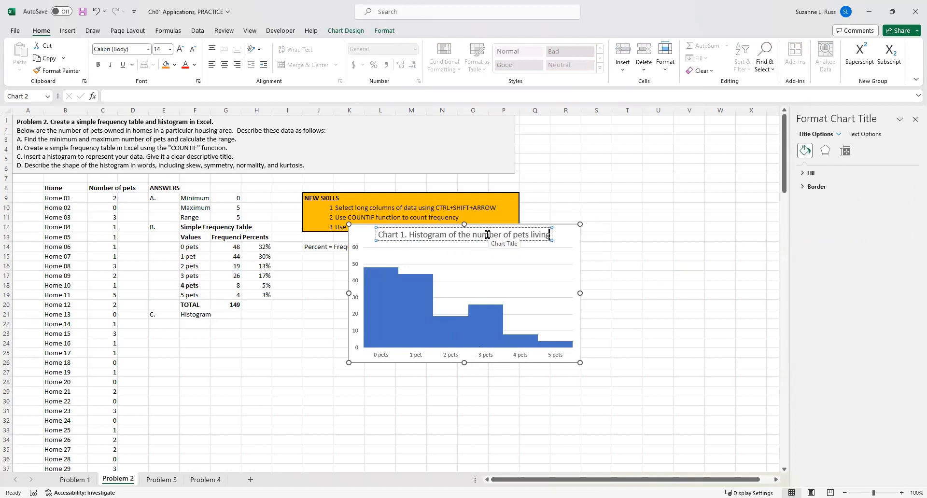
key(BackSpace)
key(BackSpace)
key(BackSpace)
key(BackSpace)
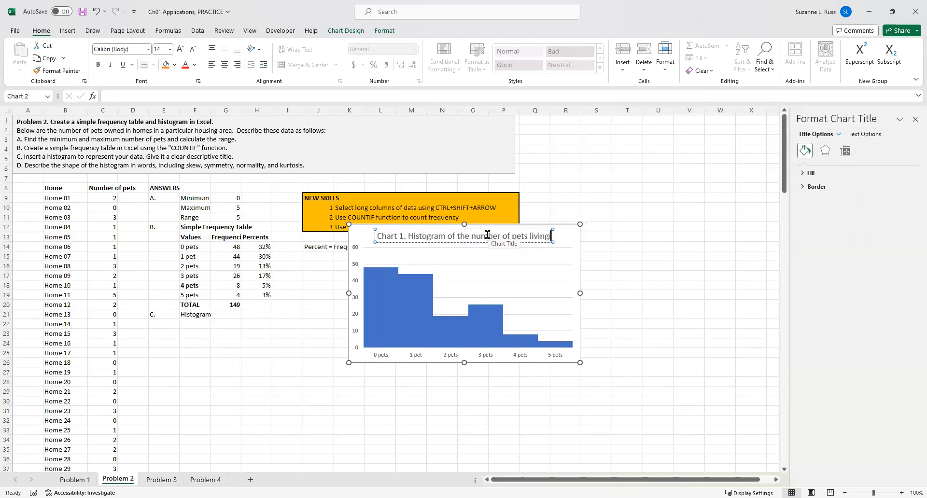
text(in)
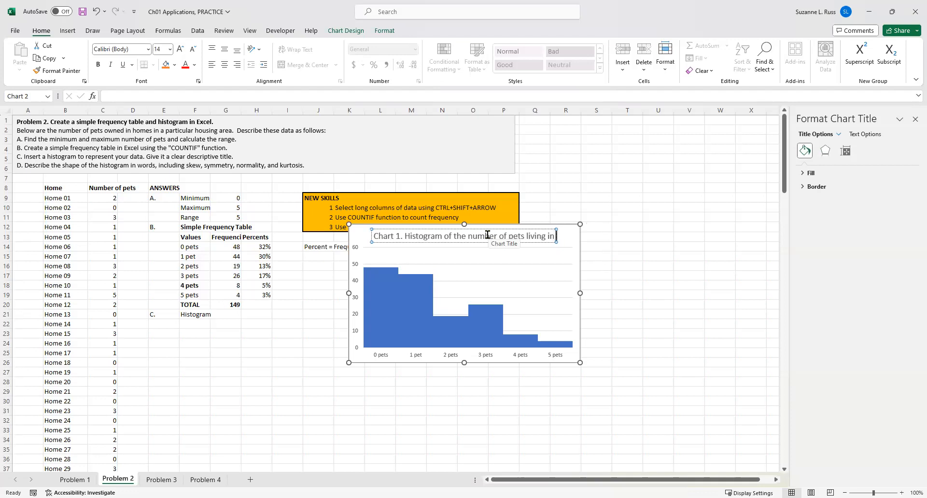
text( homes in a p)
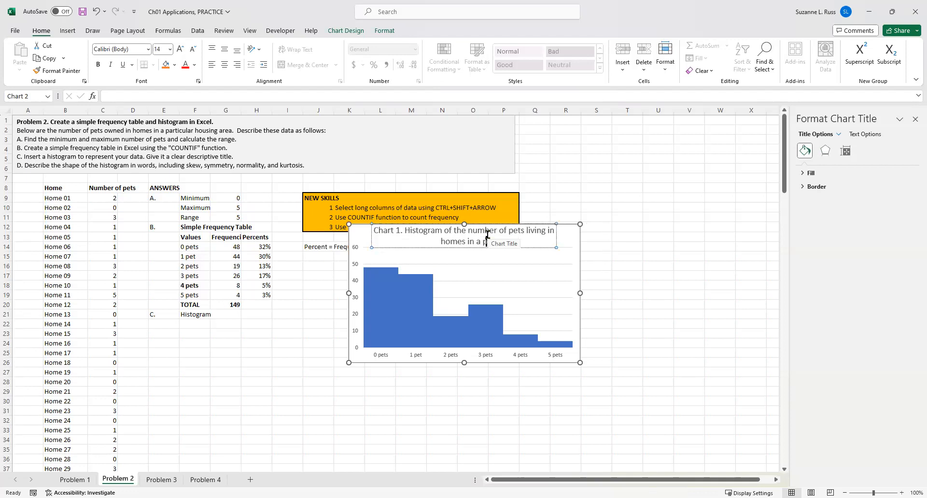
text(articular housing area)
click(628, 274)
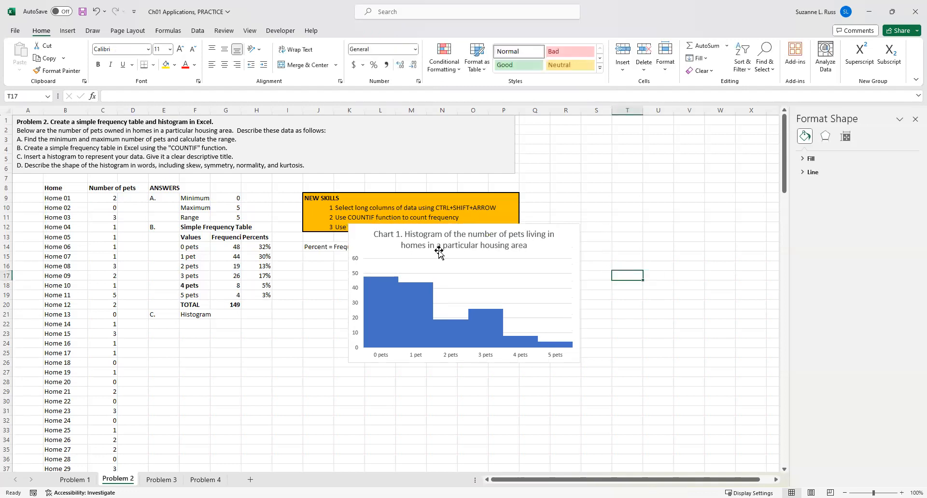
Move the chart below the Histogram label, with its top-left corner near cell F22.
drag(377, 226, 207, 321)
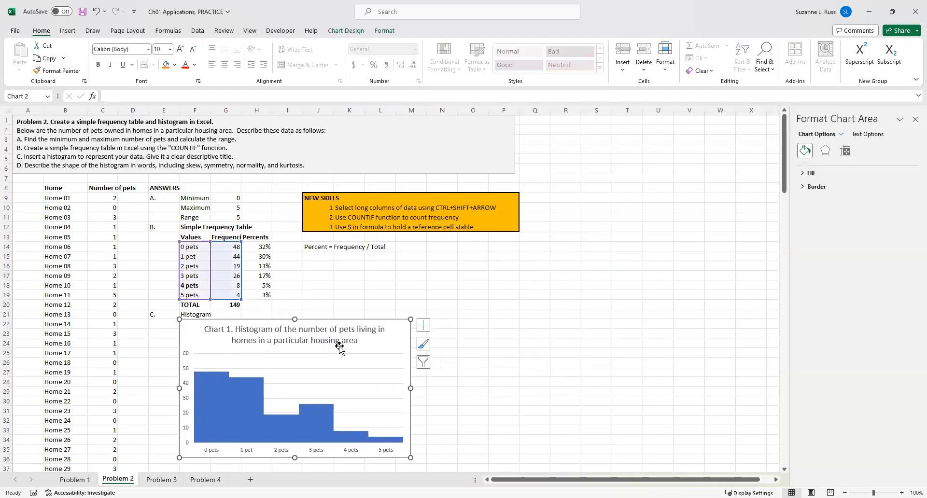
click(502, 332)
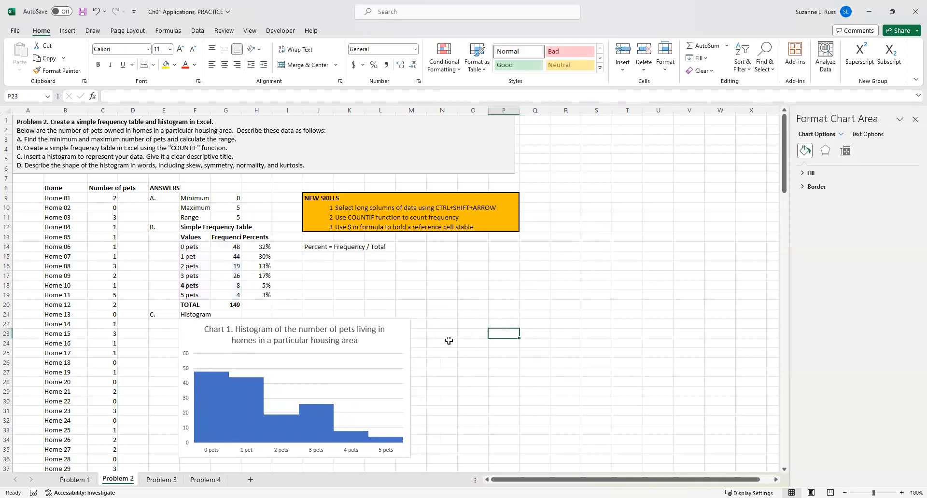
Shift the chart's plot area slightly, then undo the move.
click(354, 359)
drag(336, 356, 336, 363)
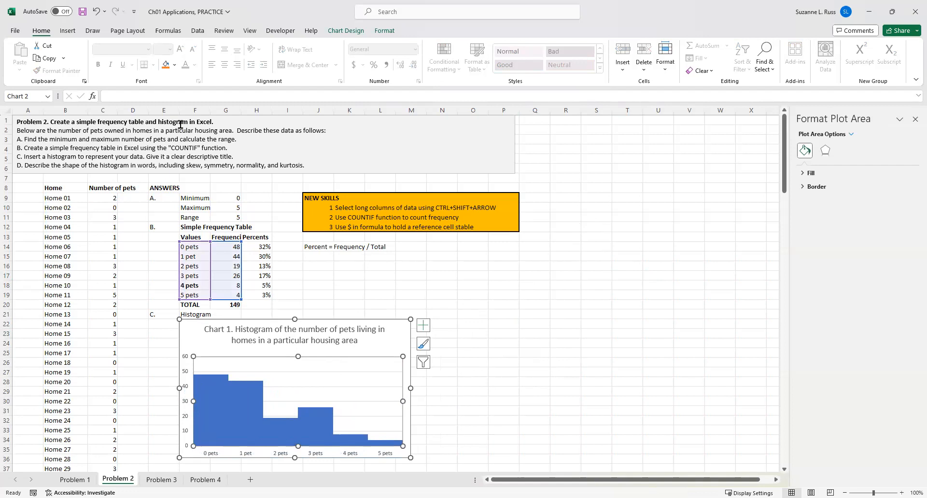
click(95, 11)
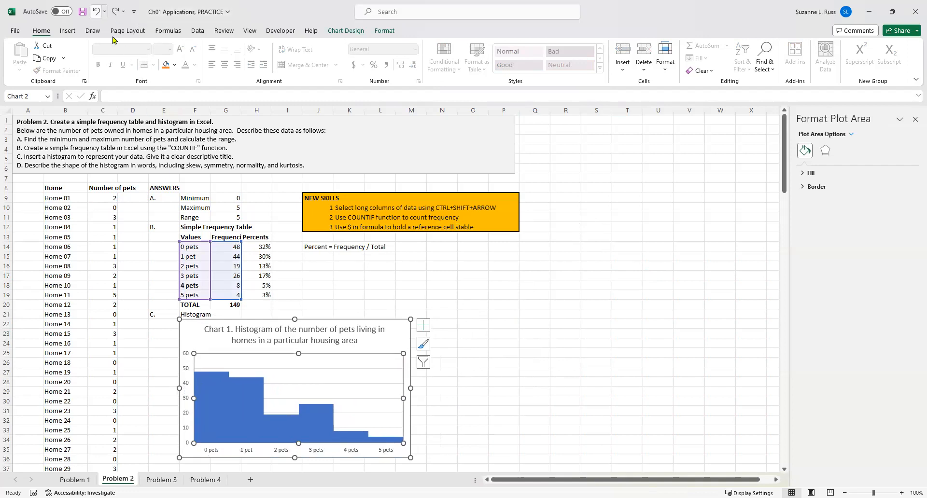
click(569, 240)
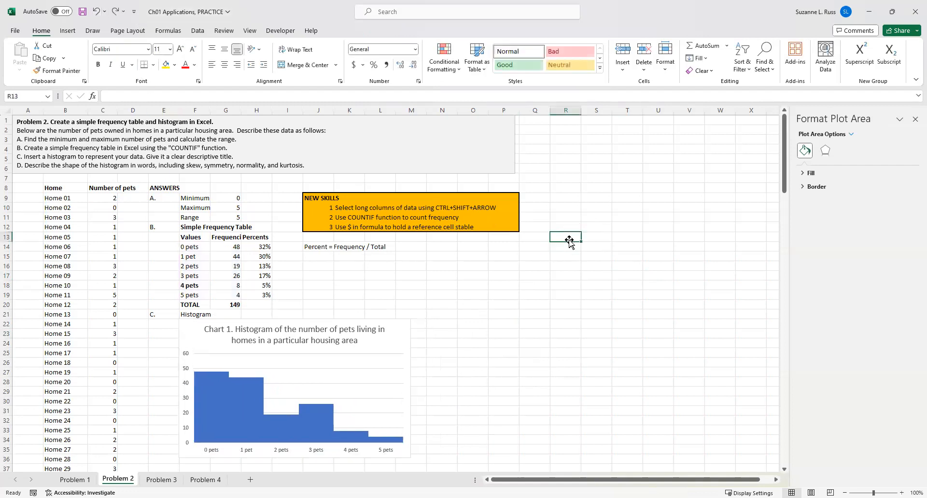
click(399, 330)
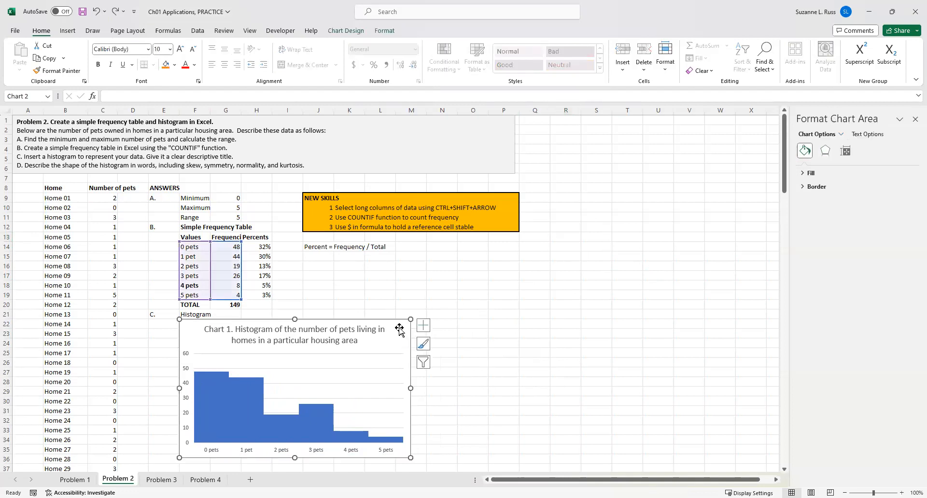
click(572, 283)
Label part D by entering 'D.' in E37 and 'Describe the histogram' in F37.
scroll(573, 283, down, 3)
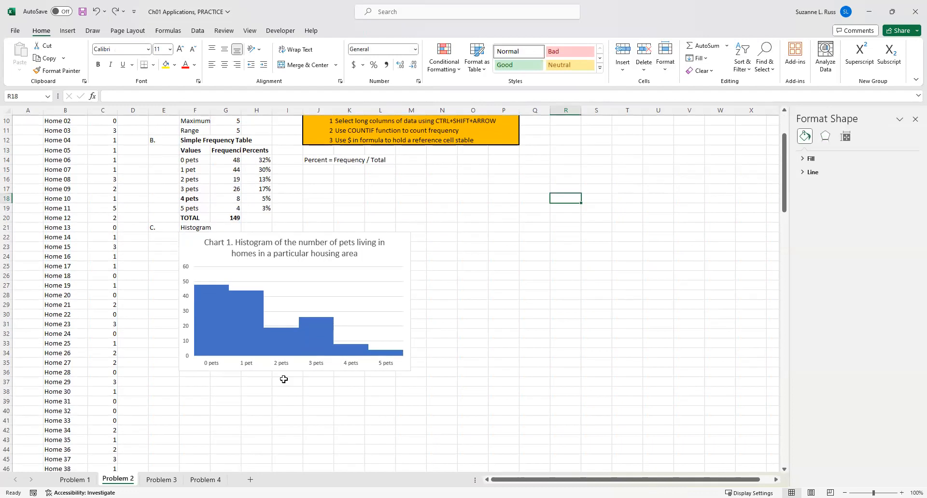
click(165, 382)
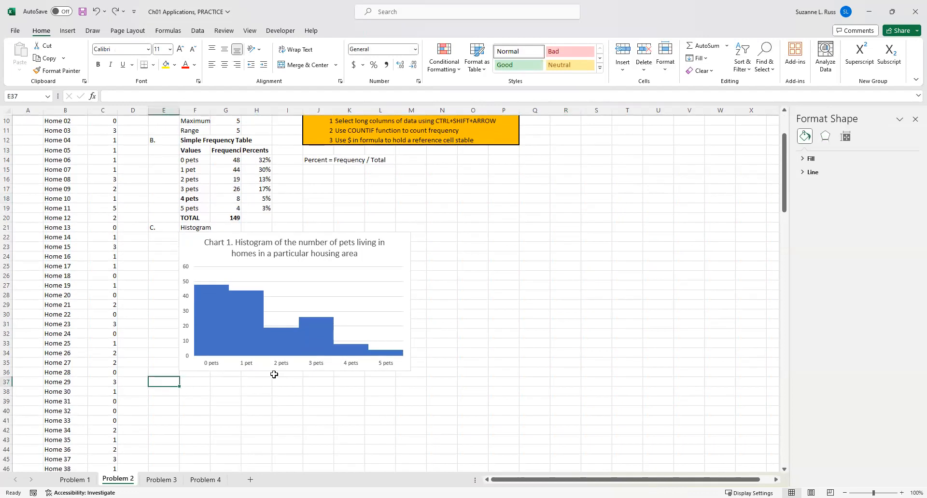
text(D.)
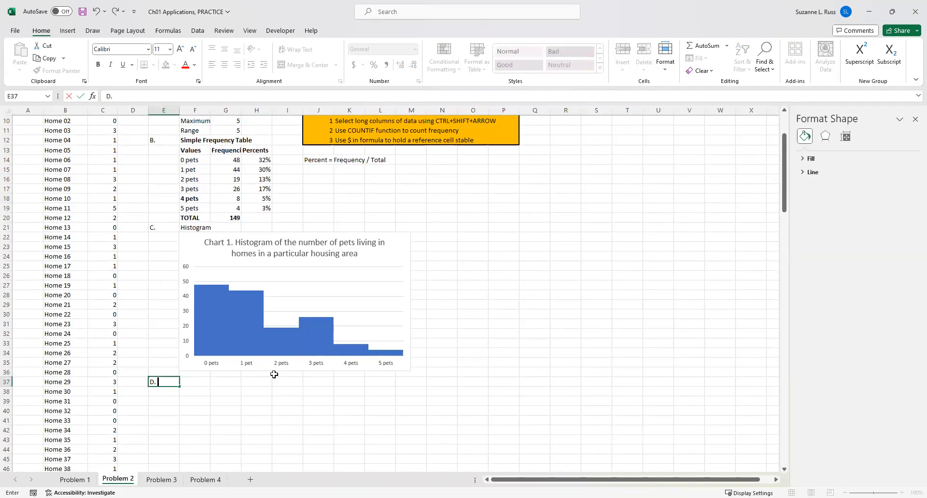
key(Tab)
text(Desribe the hi)
text(stor)
text(gram)
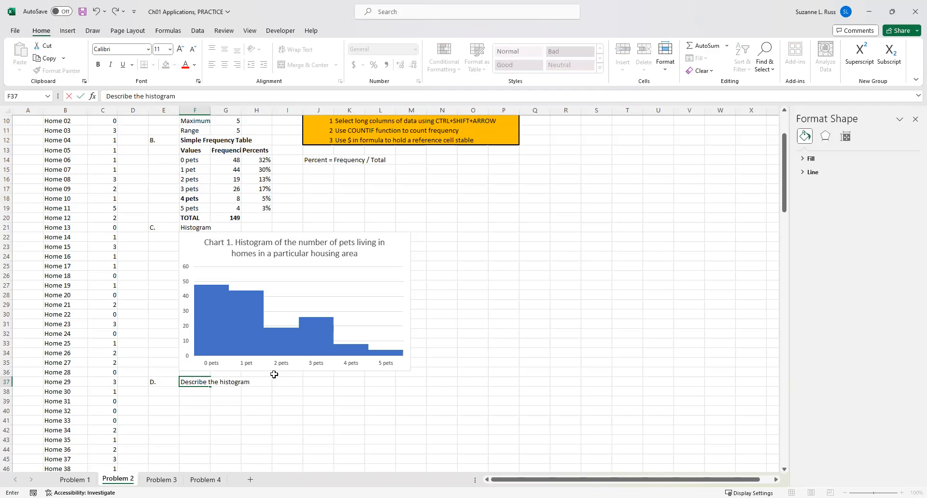
In F38, enter 'Chart 1 shows a distribution that is not normally distributed. It is skewed left and assymetrical. There is no evidence of kurtosis.'.
click(198, 401)
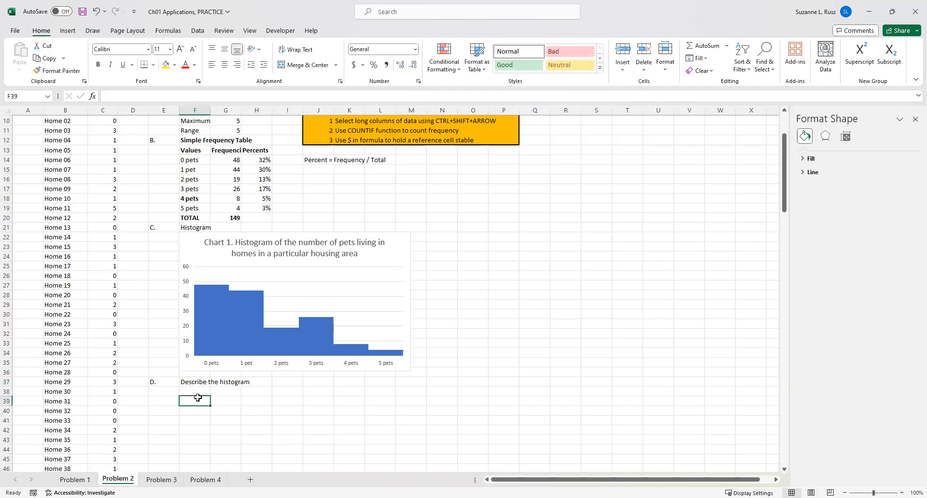
click(198, 392)
text(Chart 1 shows a distributi)
text(on tha)
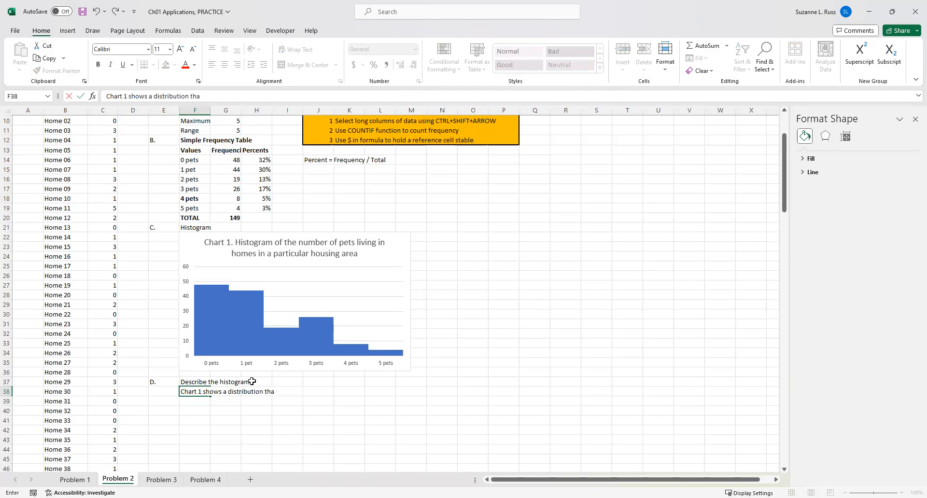
text(t is not normally)
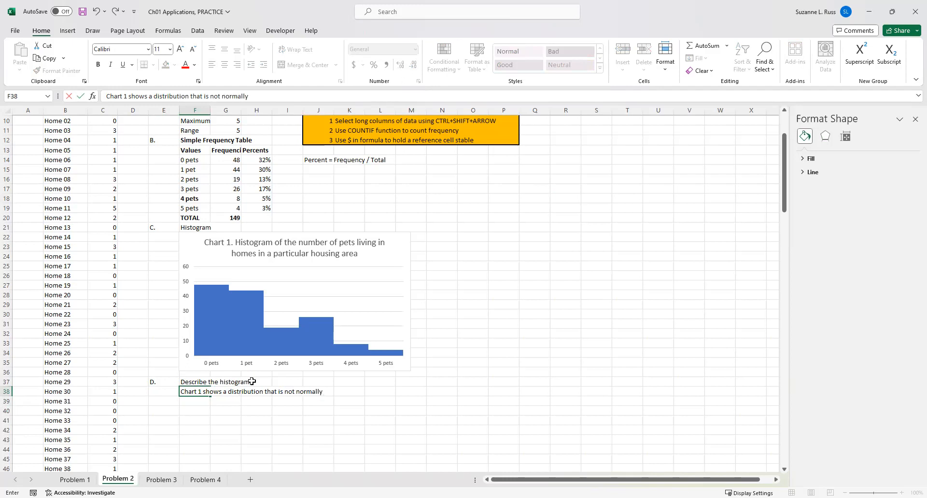
text( distributed. It is skew)
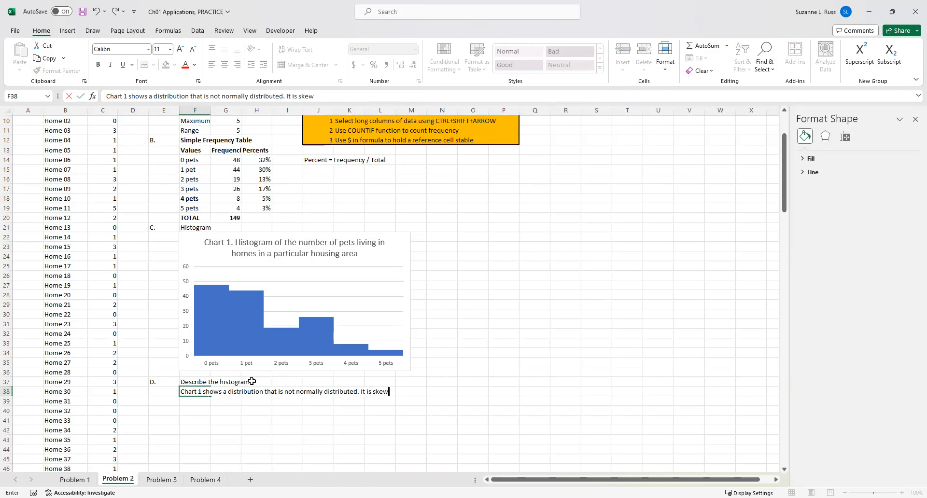
text(ed left,)
key(BackSpace)
text(and assymete)
key(BackSpace)
text(reica)
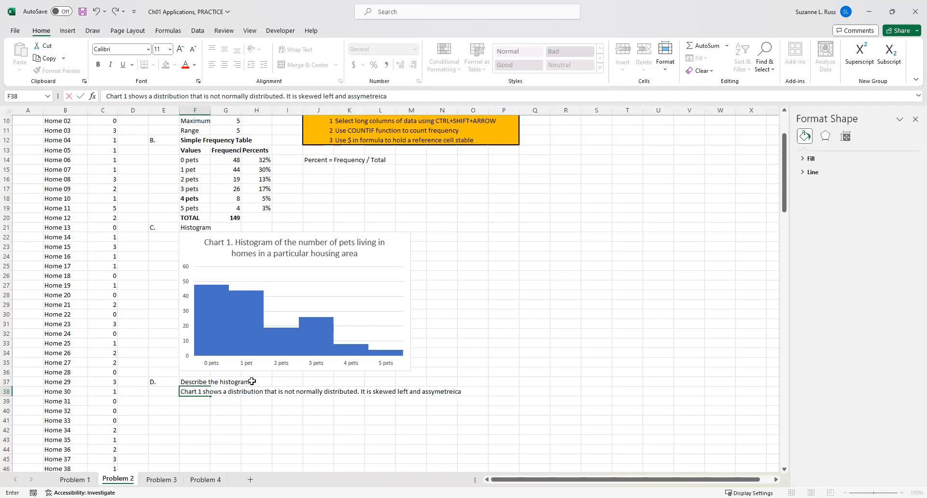
key(BackSpace)
key(BackSpace)
key(BackSpace)
text(ical. These)
key(BackSpace)
key(BackSpace)
key(BackSpace)
text(ere is no e)
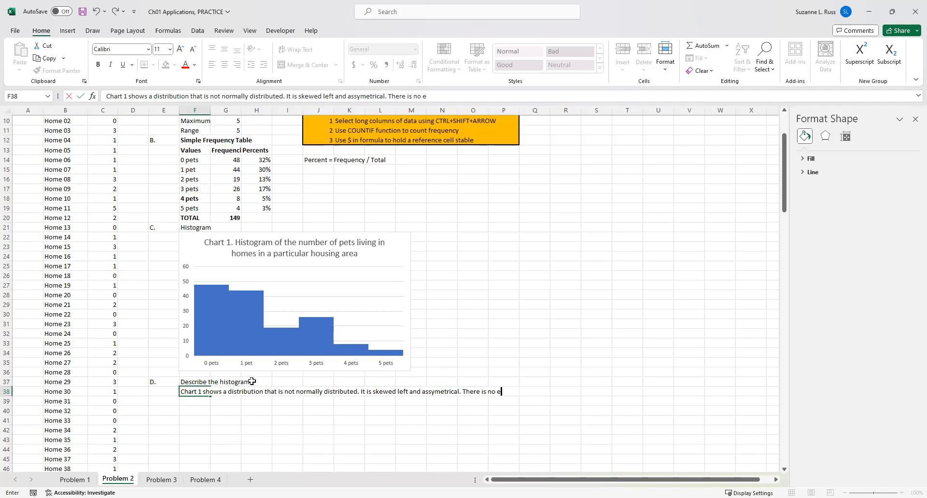
text(vidence of kurtosis.)
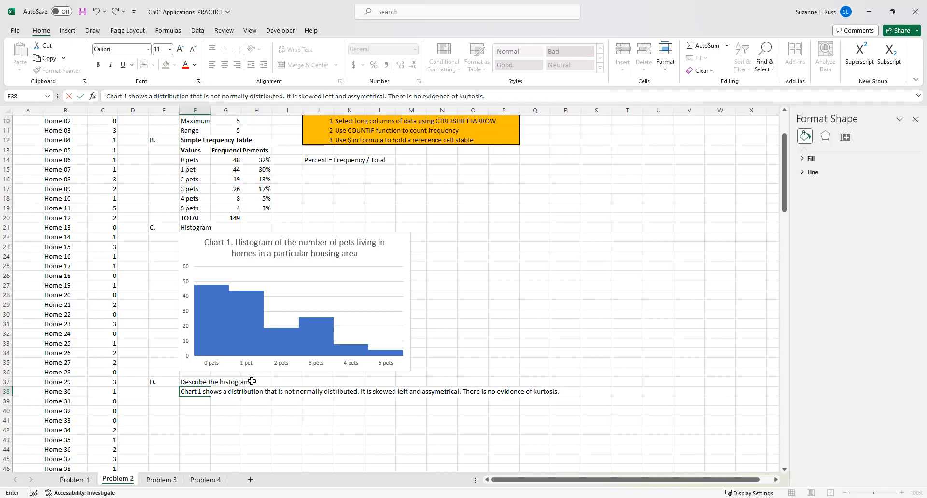
click(297, 444)
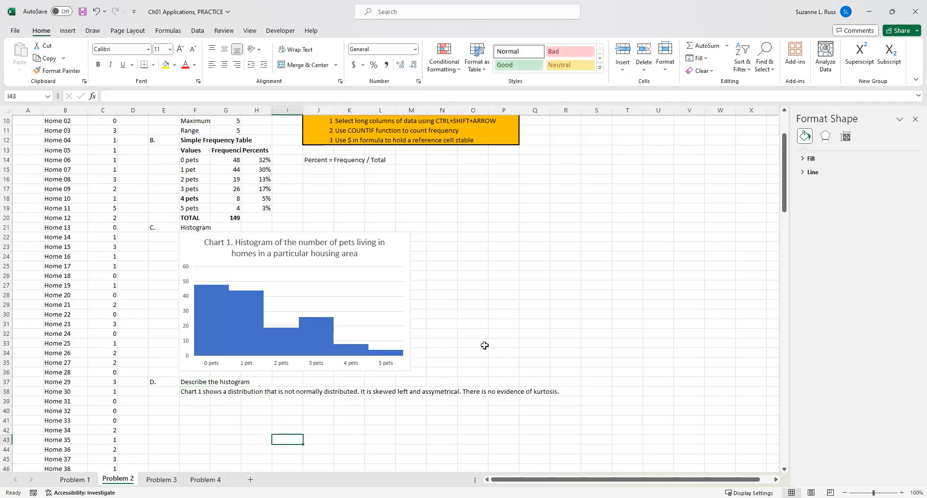
click(532, 308)
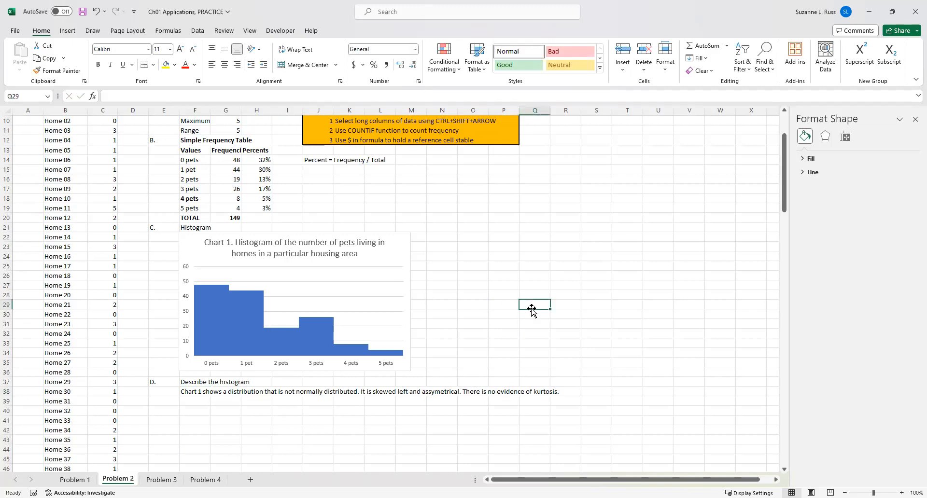
scroll(532, 309, up, 2)
scroll(532, 311, up, 1)
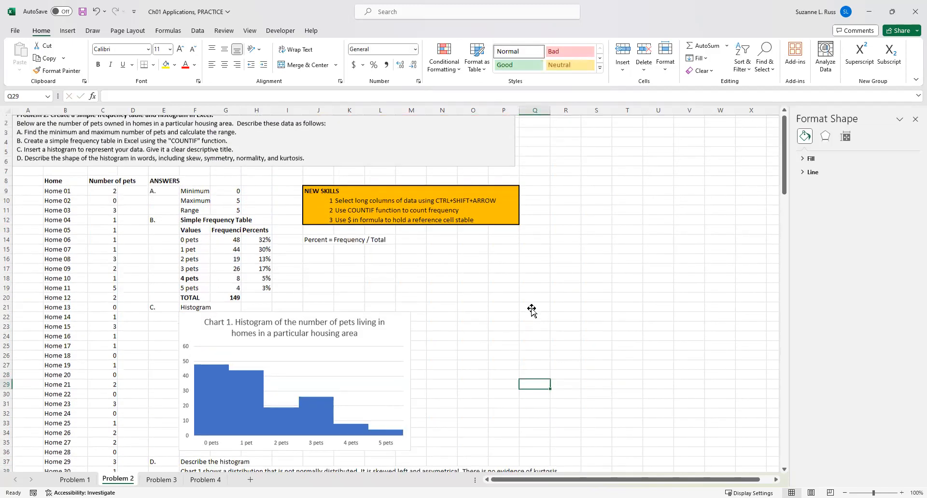
scroll(531, 311, down, 4)
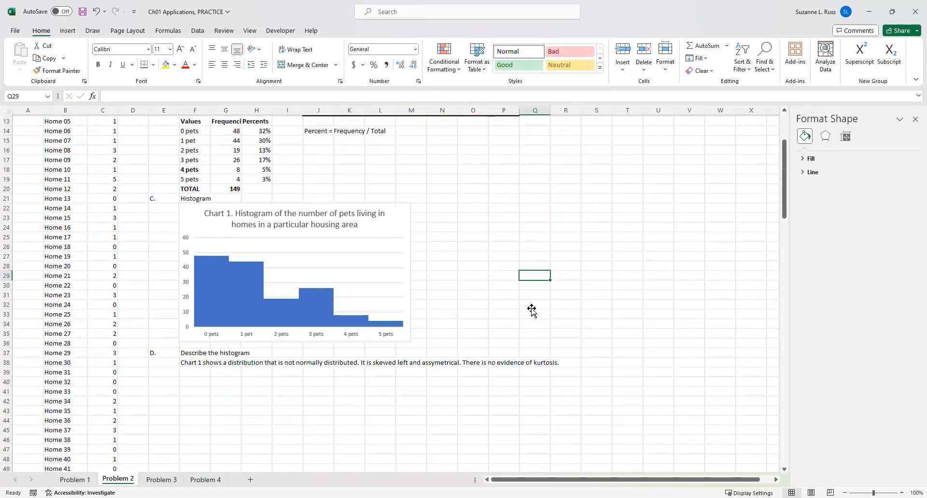
scroll(532, 311, up, 4)
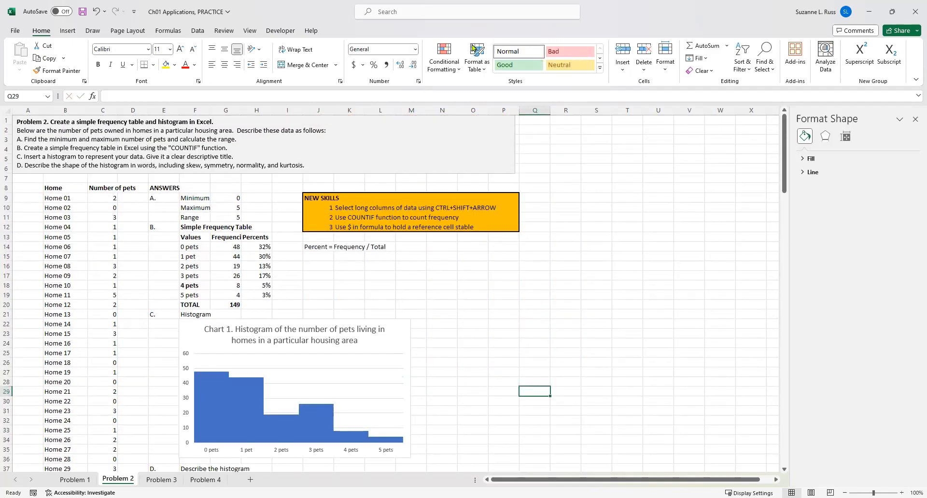